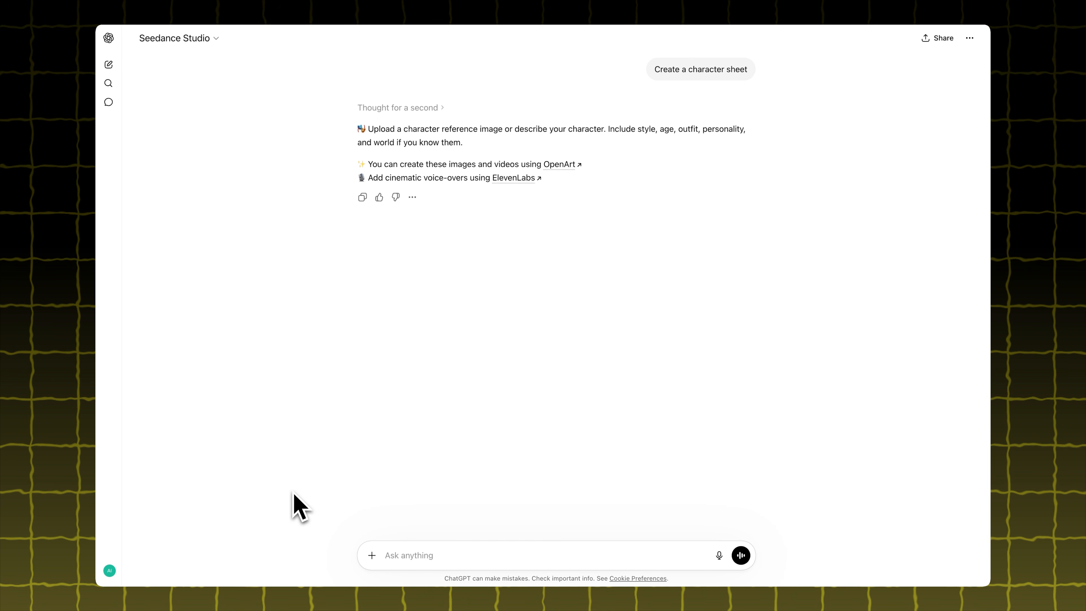
# Request a character sheet prompt for "2D Cat Making Noodles ASMR style"
pyautogui.write('2D Cat Making Noodles ')
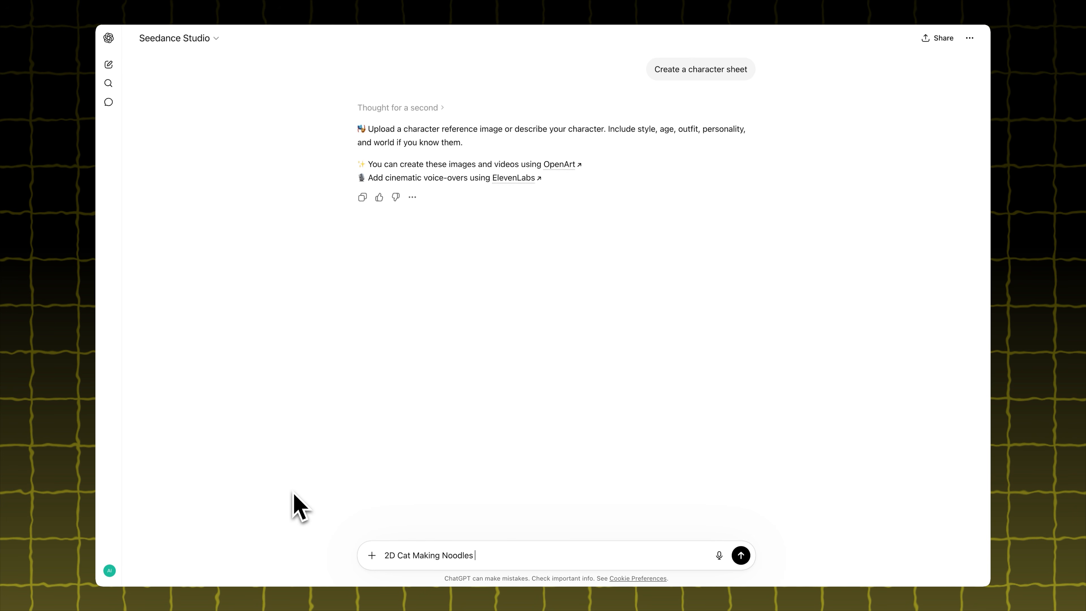
pyautogui.write('ASMR style')
pyautogui.click(741, 556)
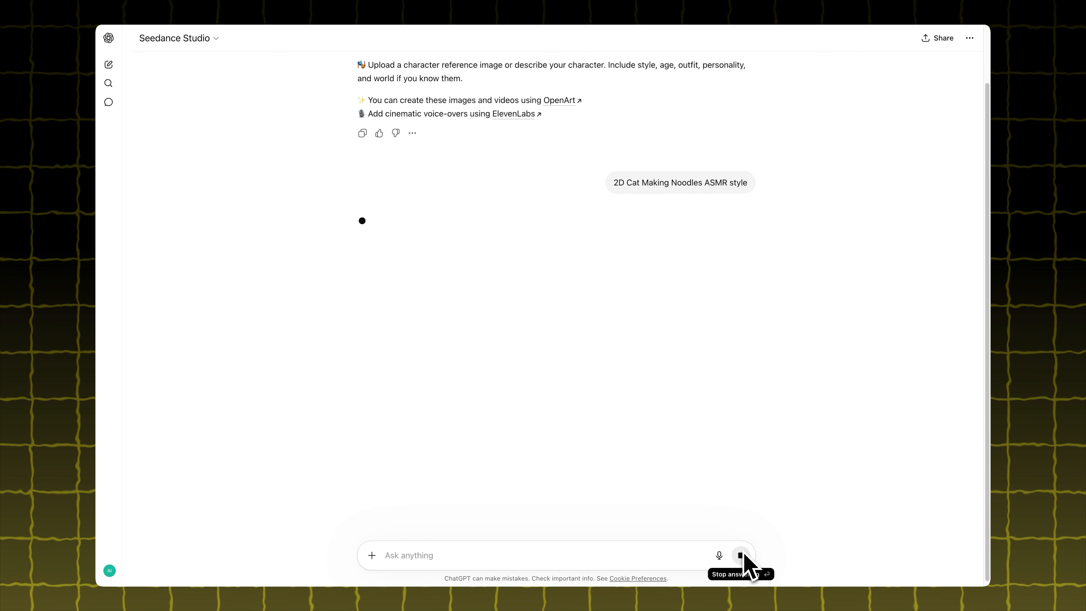
# Review the generated character sheet prompt for the noodle-making cat and copy it
pyautogui.scroll(-12, 920, 338)
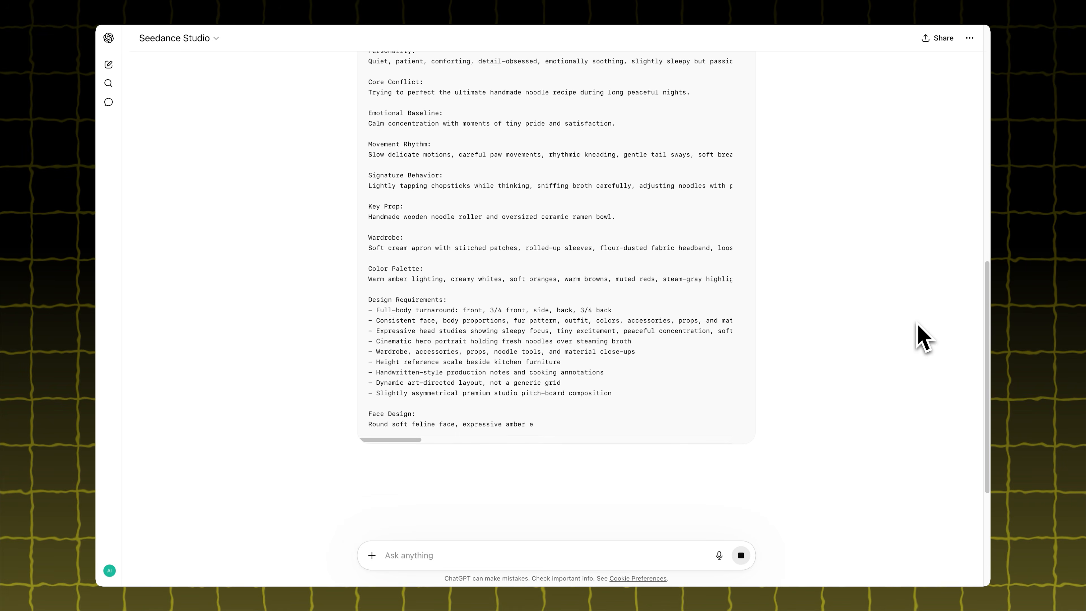
pyautogui.scroll(15, 913, 340)
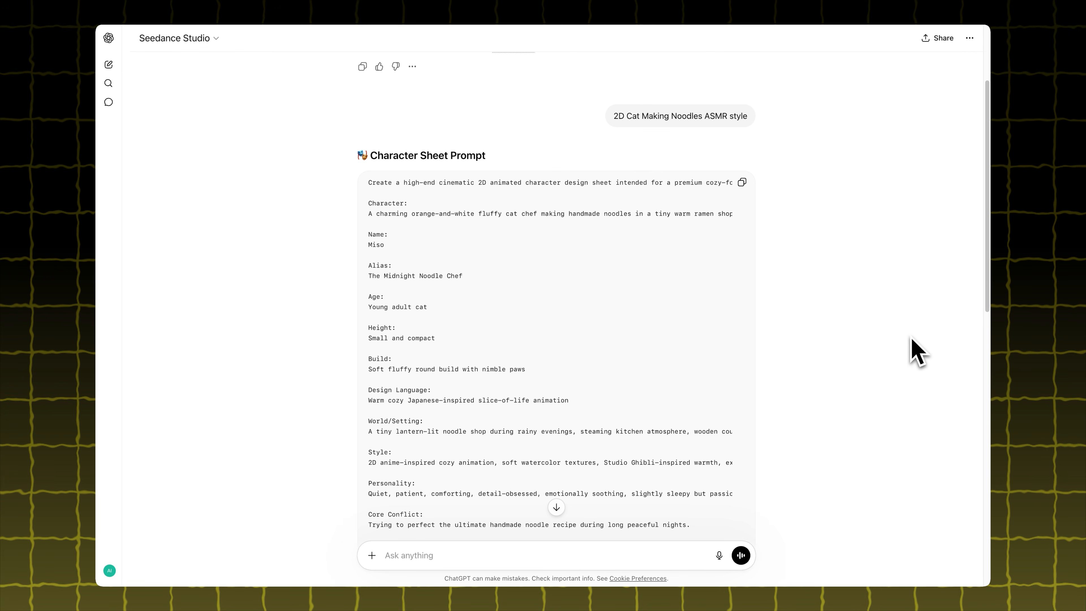
pyautogui.scroll(-2, 749, 177)
pyautogui.click(745, 160)
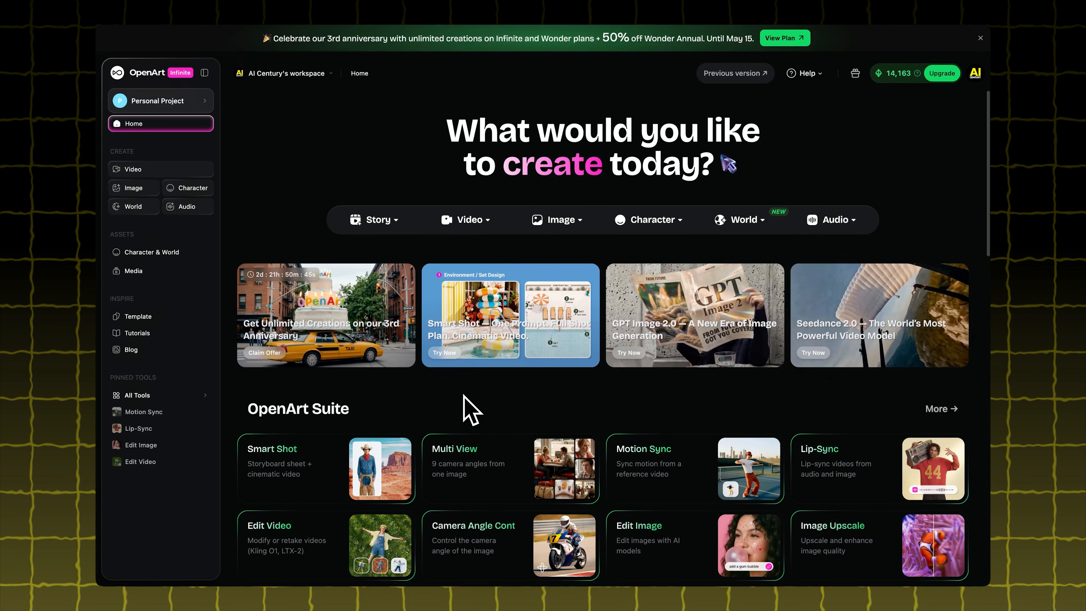
# In OpenArt, set up a new image with the GPT Image 2 model and the copied character sheet prompt
pyautogui.click(557, 220)
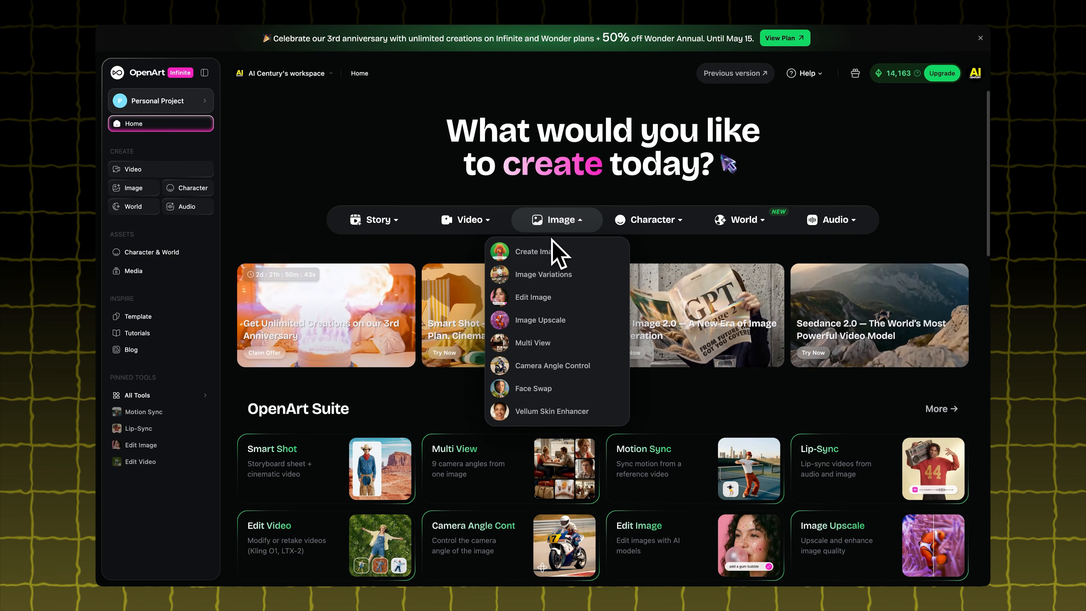
pyautogui.click(542, 256)
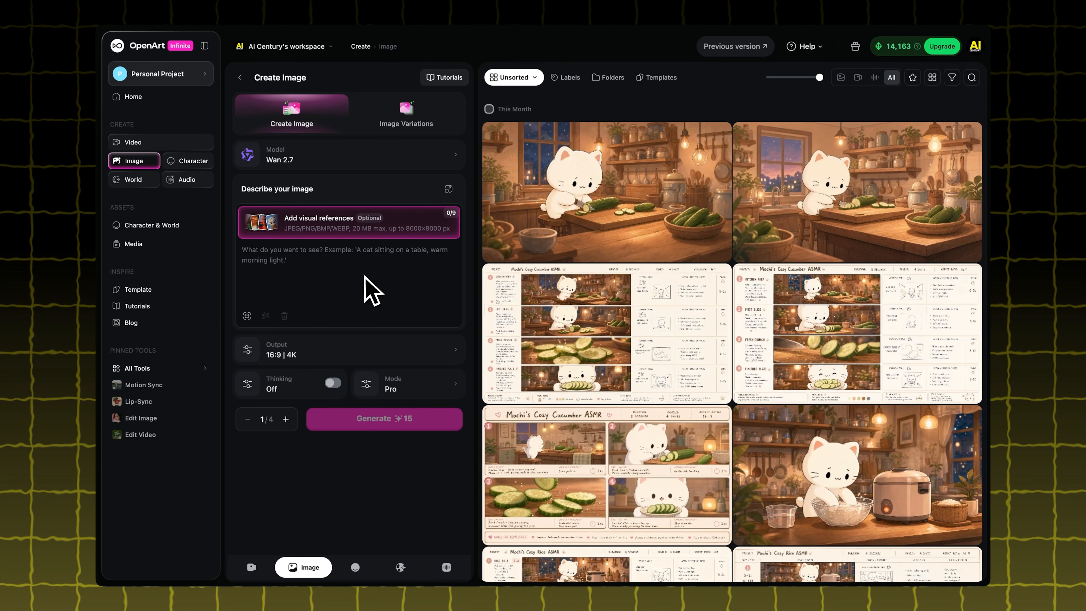
pyautogui.click(335, 161)
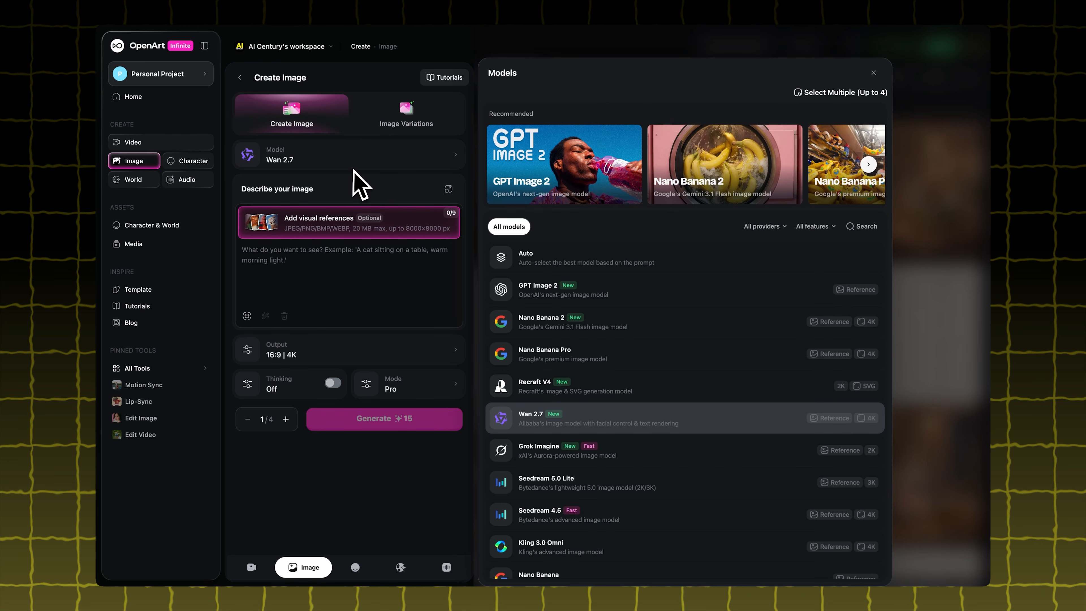
pyautogui.click(502, 182)
pyautogui.click(316, 258)
pyautogui.hotkey('ctrl', 'v')
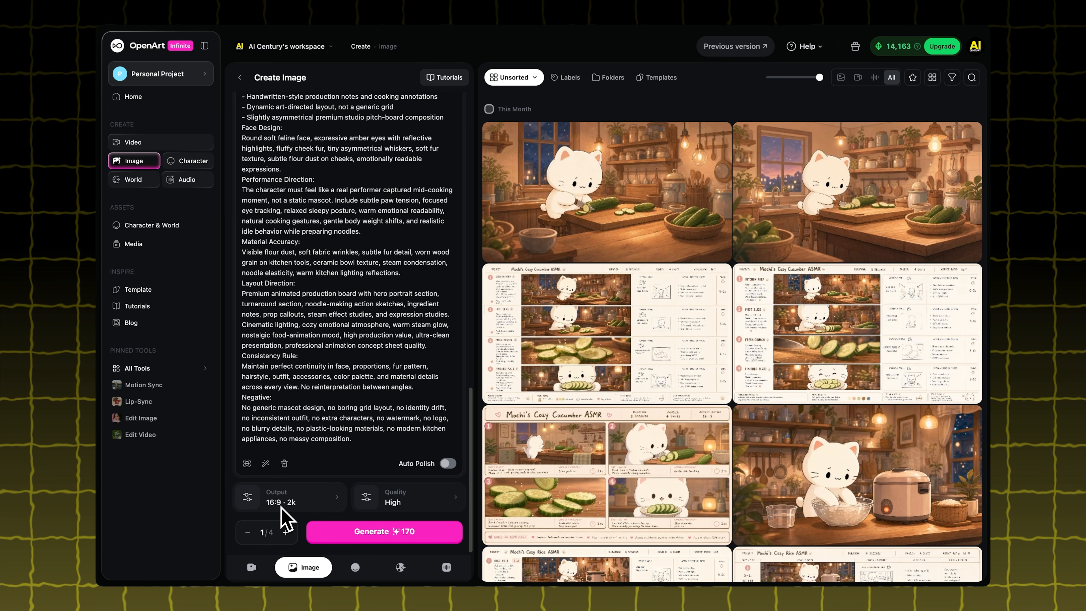
# Check that output is 16:9 at 2k with High quality, and generate one character sheet image
pyautogui.click(281, 505)
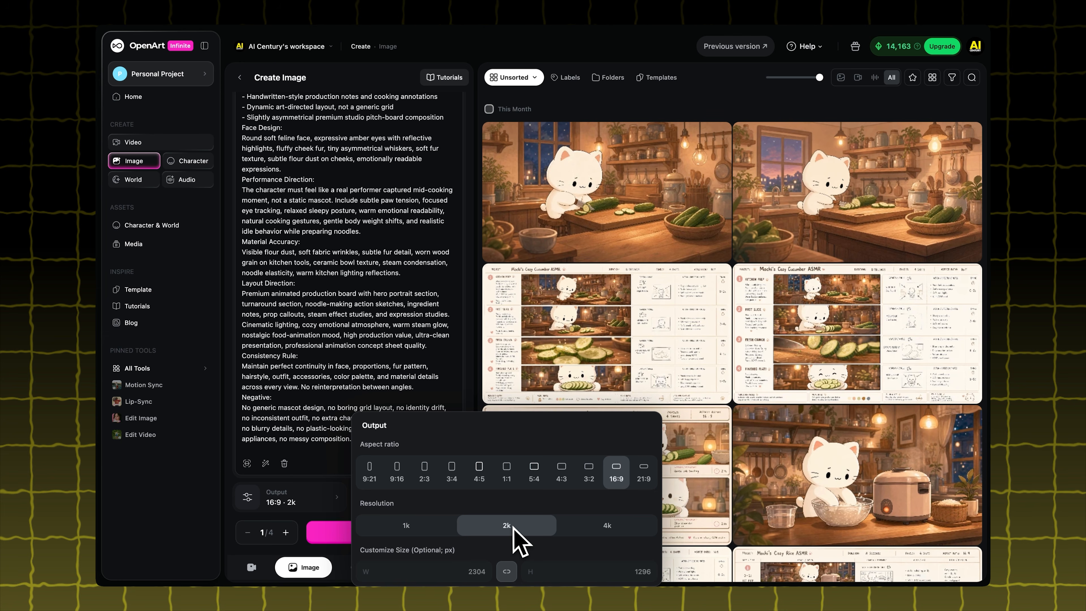
pyautogui.click(197, 510)
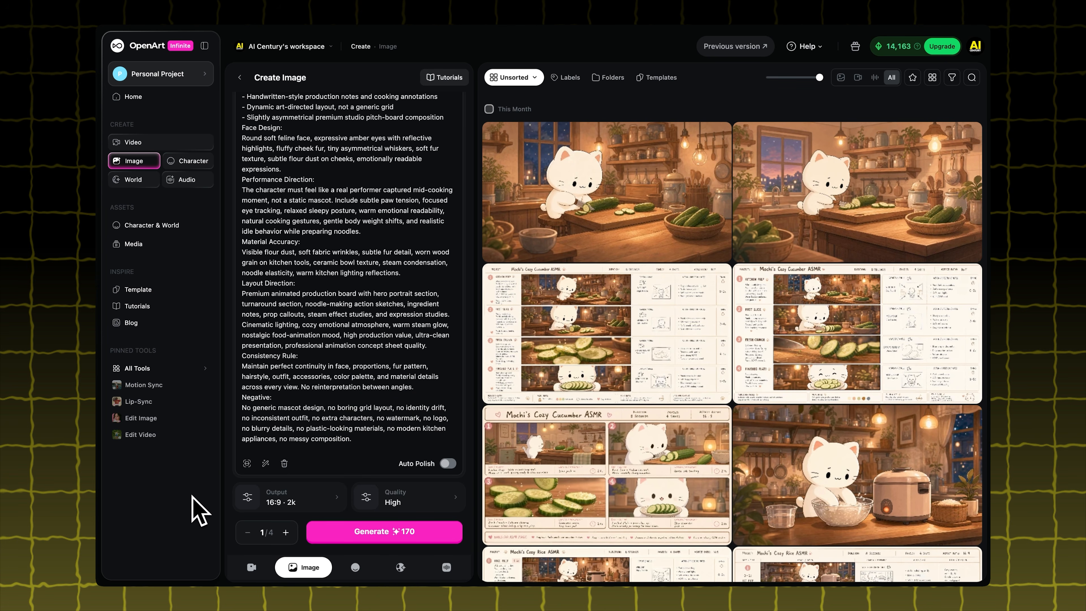
pyautogui.click(421, 504)
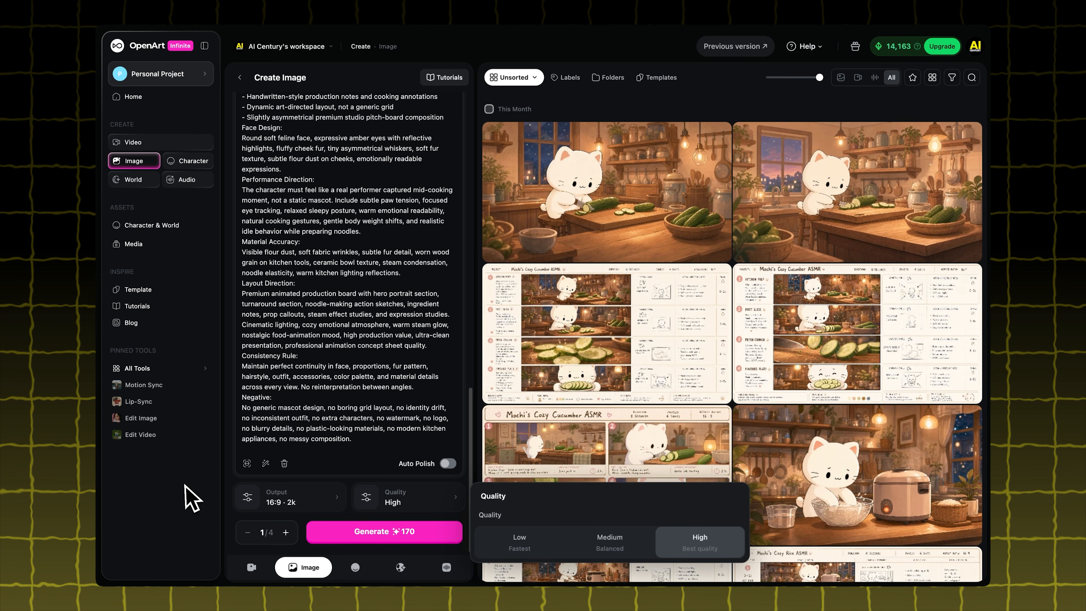
pyautogui.click(192, 498)
pyautogui.click(376, 535)
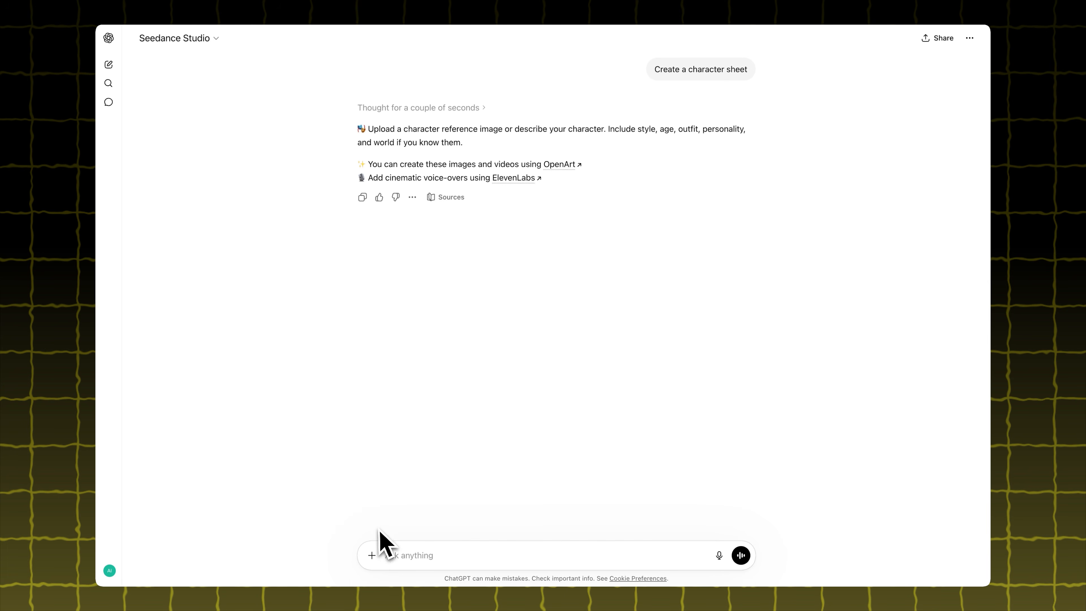
# In Seedance Studio, attach the cat reference image and send the character idea "Cat is cooking in the kitchen"
pyautogui.click(372, 555)
pyautogui.click(389, 519)
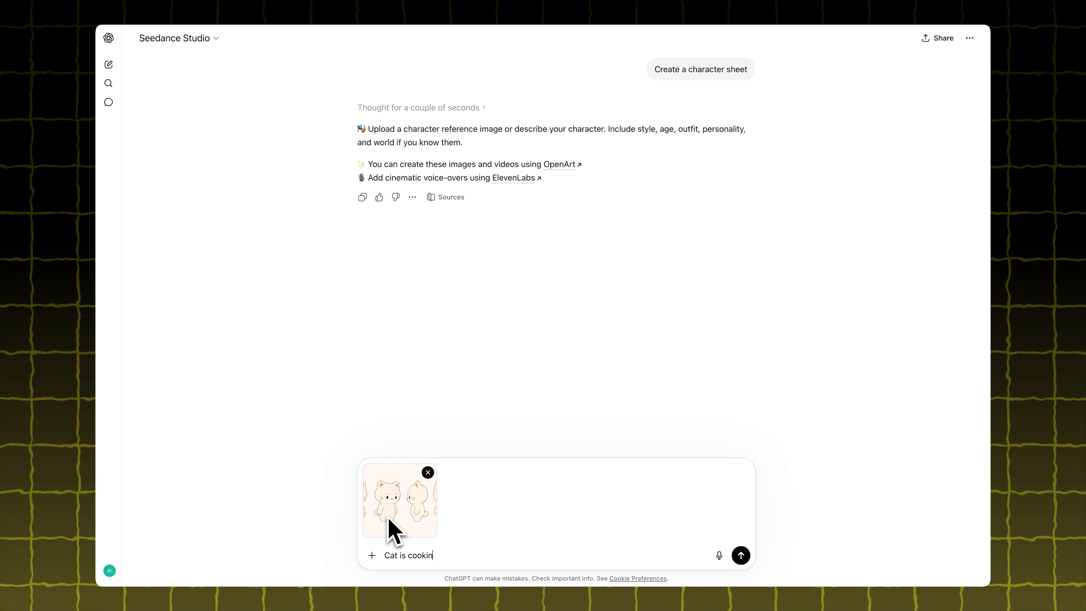
pyautogui.write('ing in the kitchen')
pyautogui.click(745, 559)
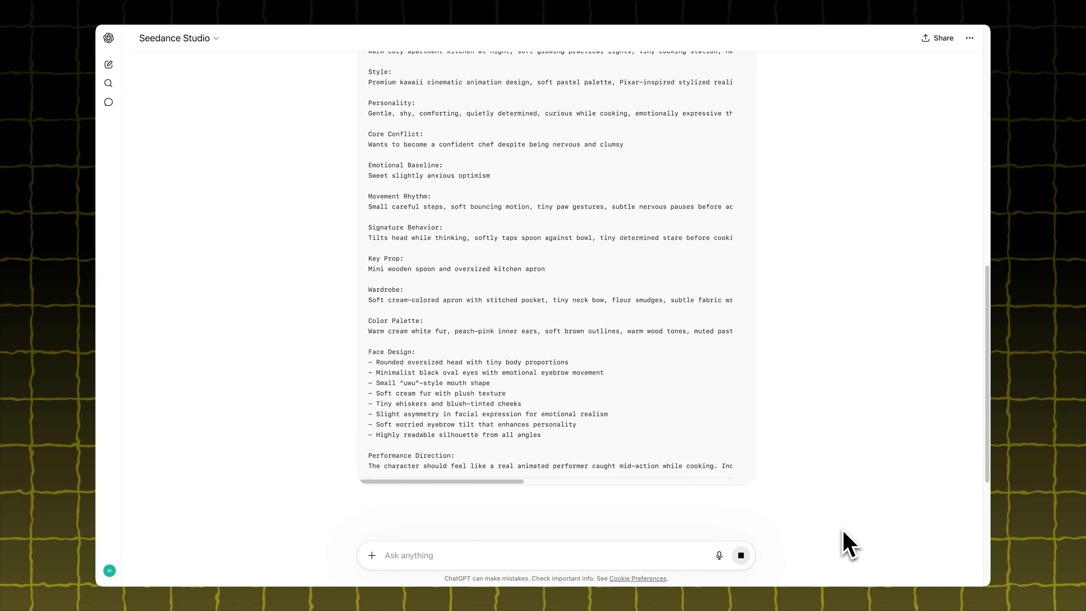
# Copy the Mochi character sheet prompt into OpenArt's image description and generate two images from it
pyautogui.scroll(10, 849, 544)
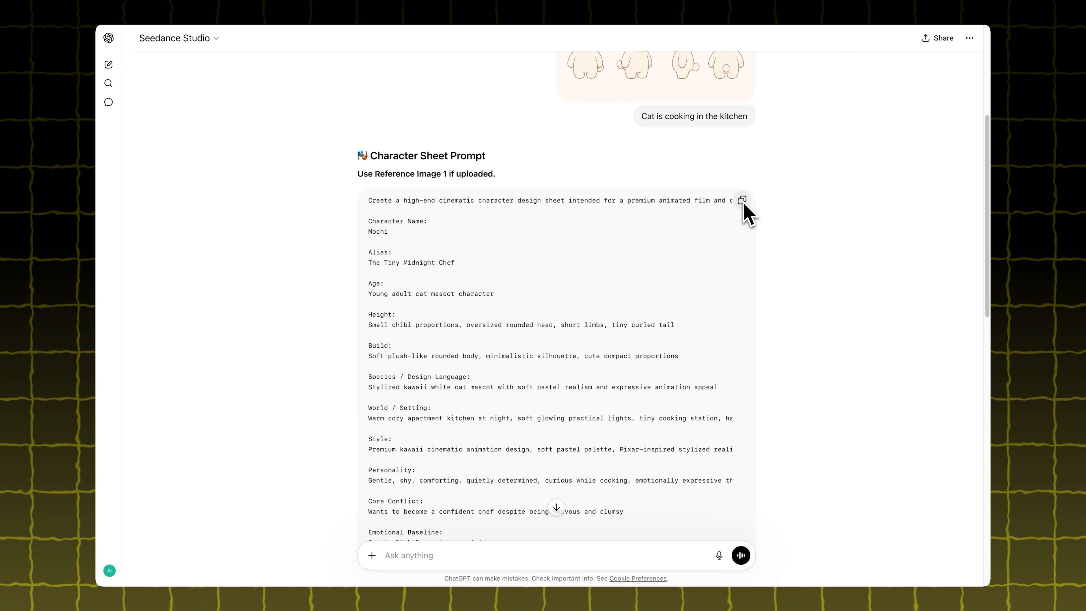
pyautogui.click(744, 201)
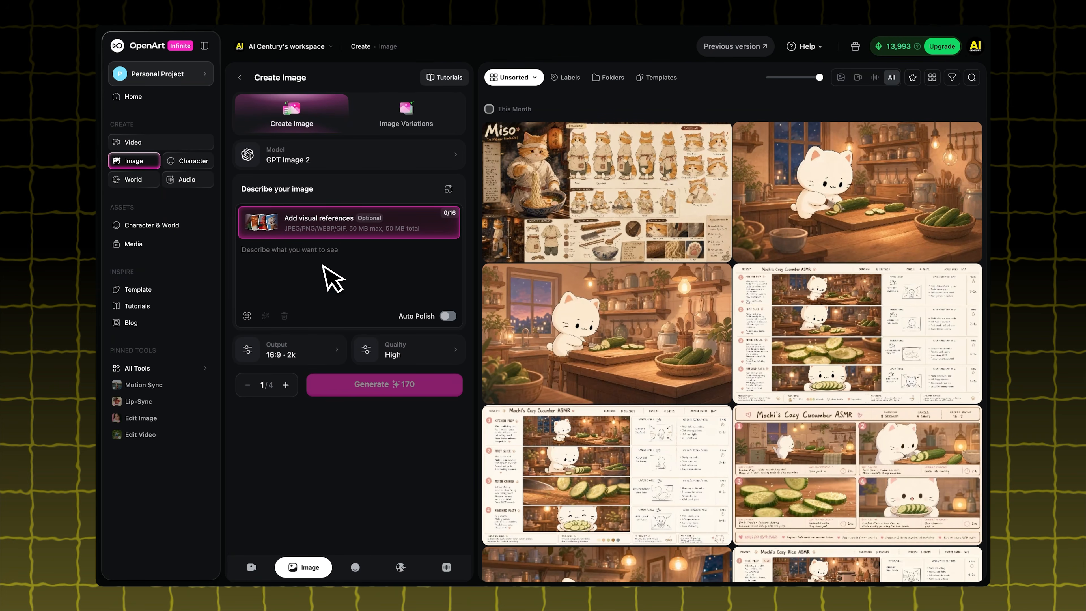
pyautogui.press('super+v')
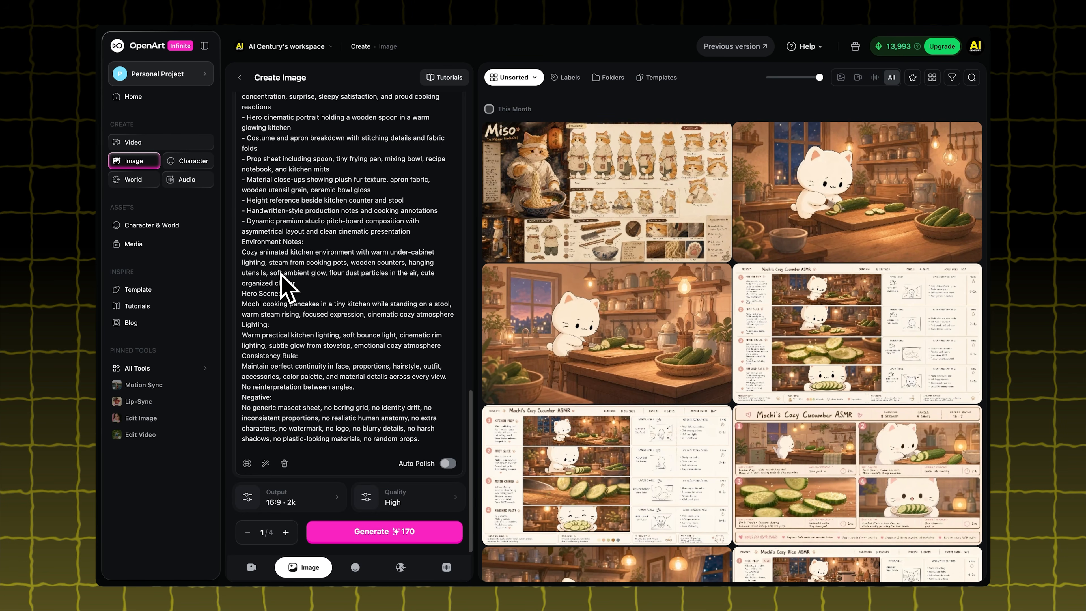
pyautogui.click(287, 533)
pyautogui.click(363, 540)
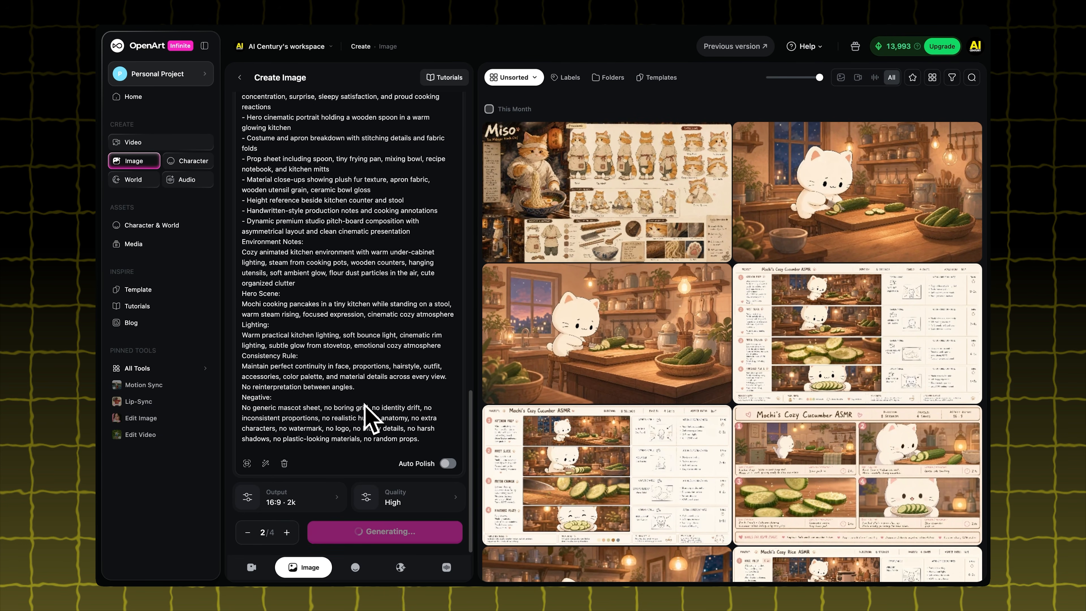
# Change the image model to Nano Banana 2 and generate two more images from the same prompt at 16:9, 2K
pyautogui.scroll(10, 369, 382)
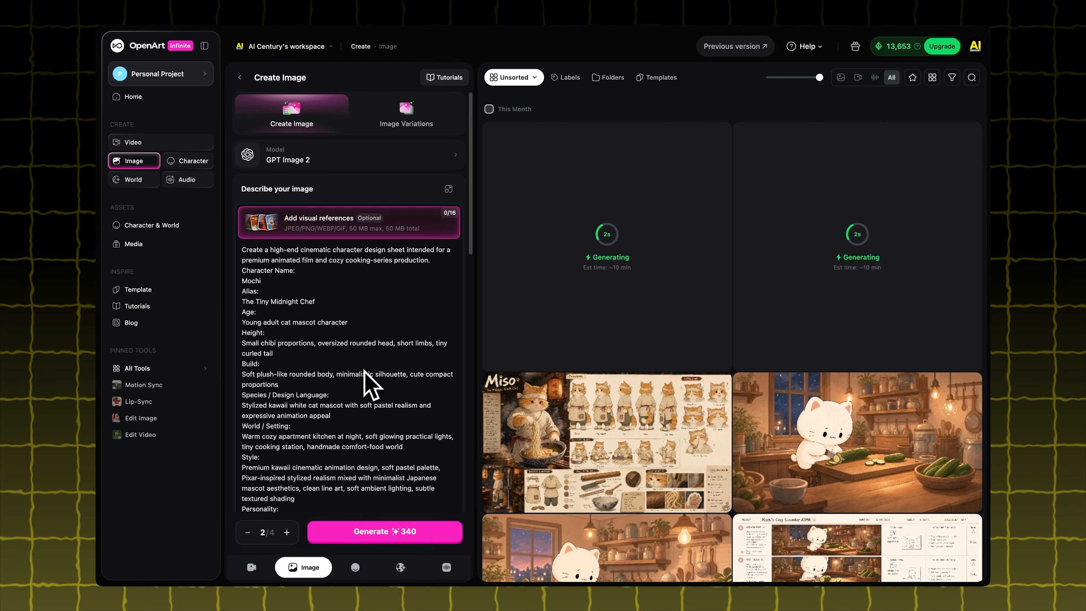
pyautogui.click(348, 158)
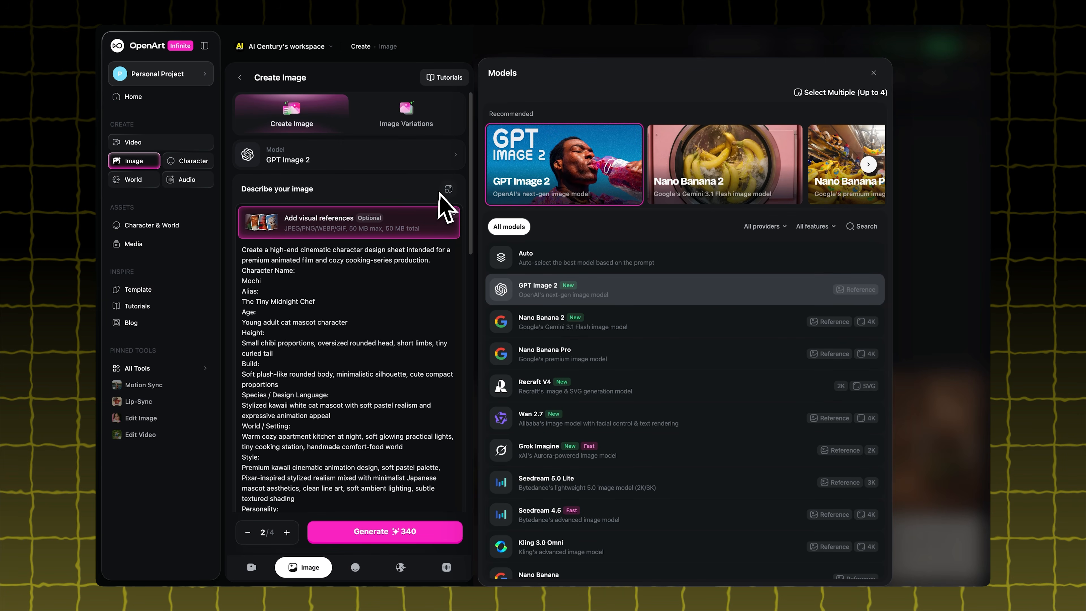
pyautogui.click(671, 174)
pyautogui.scroll(-10, 372, 306)
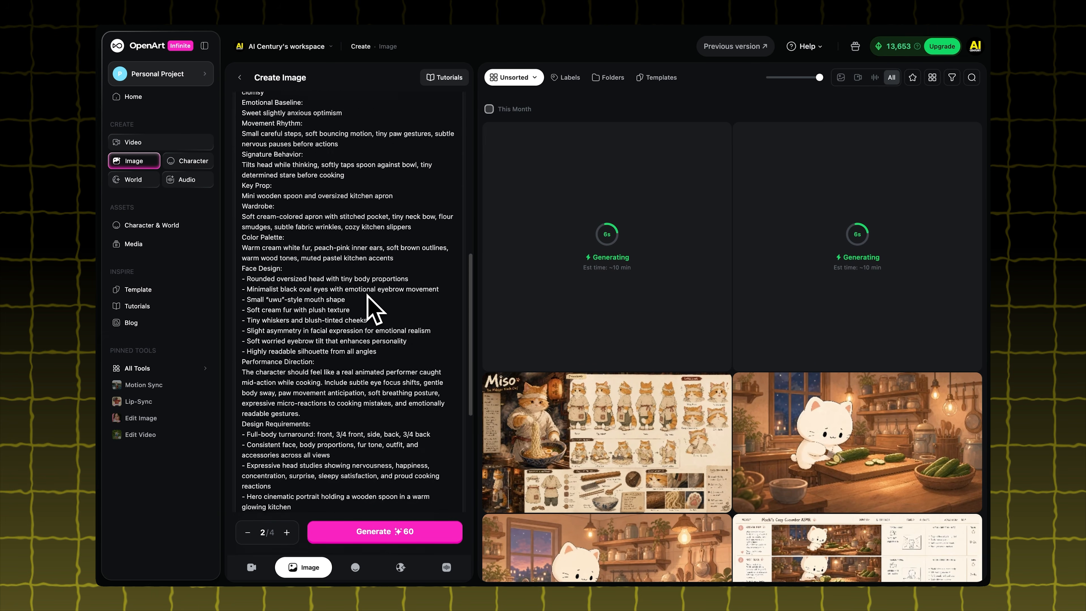
pyautogui.scroll(-10, 367, 296)
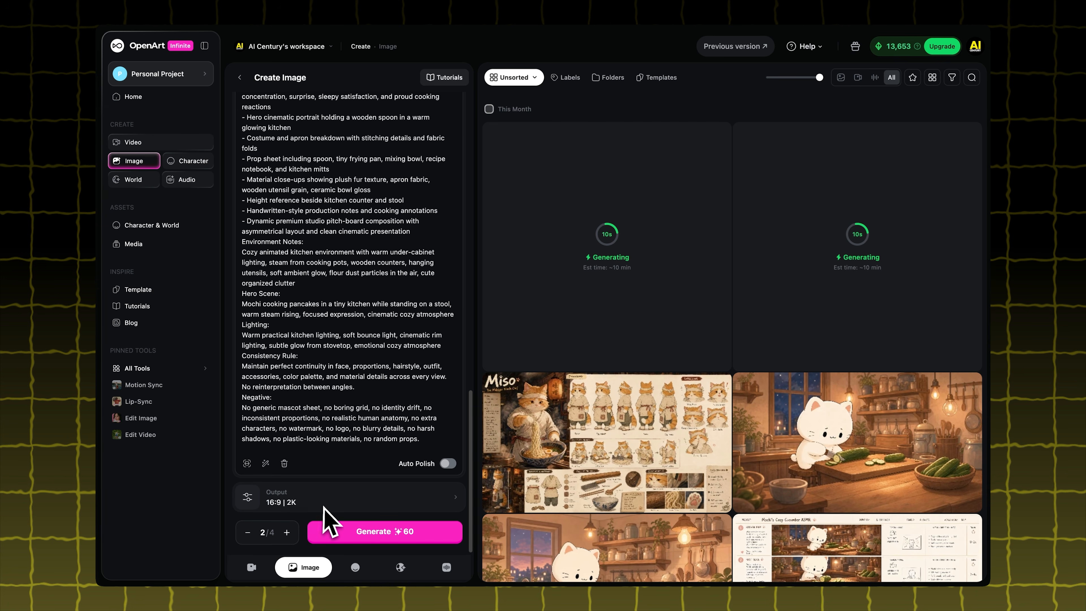
pyautogui.click(380, 534)
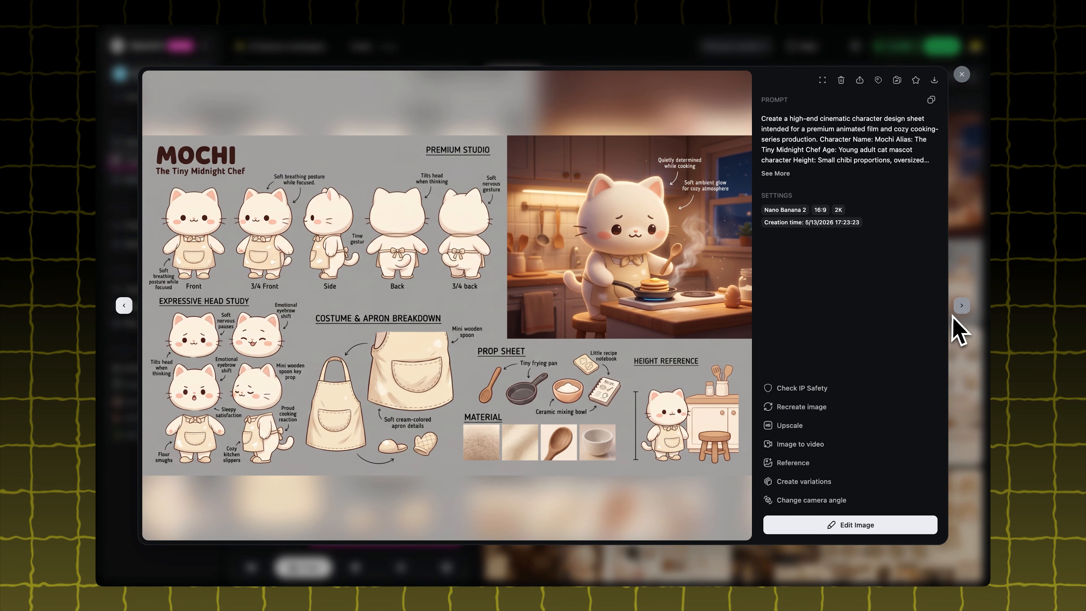
# Compare the generated Mochi character sheets from Nano Banana 2 and GPT Image 2 one after another
pyautogui.click(962, 306)
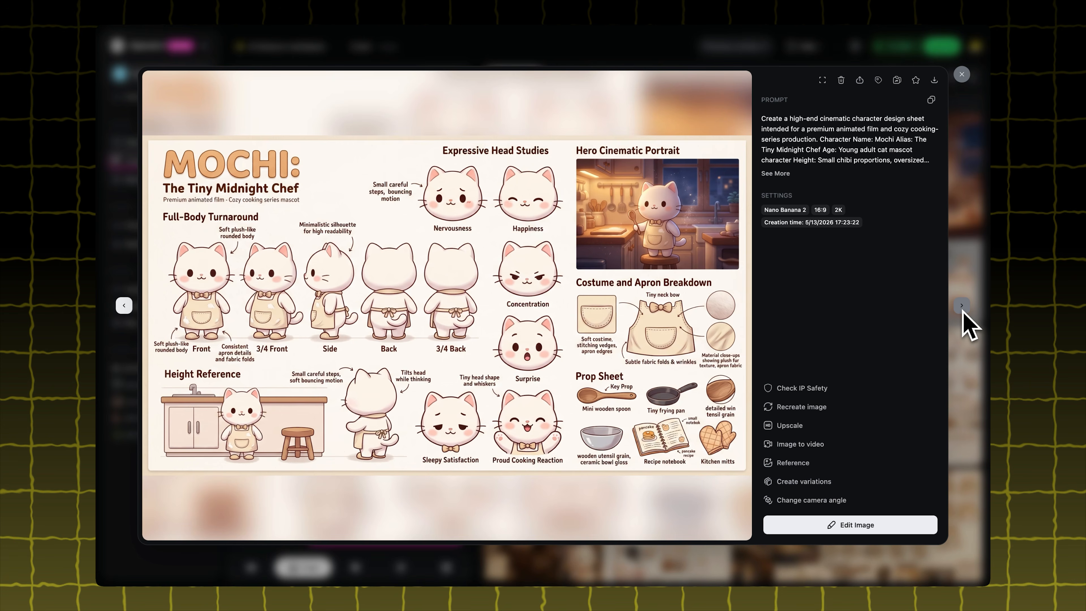
pyautogui.click(962, 306)
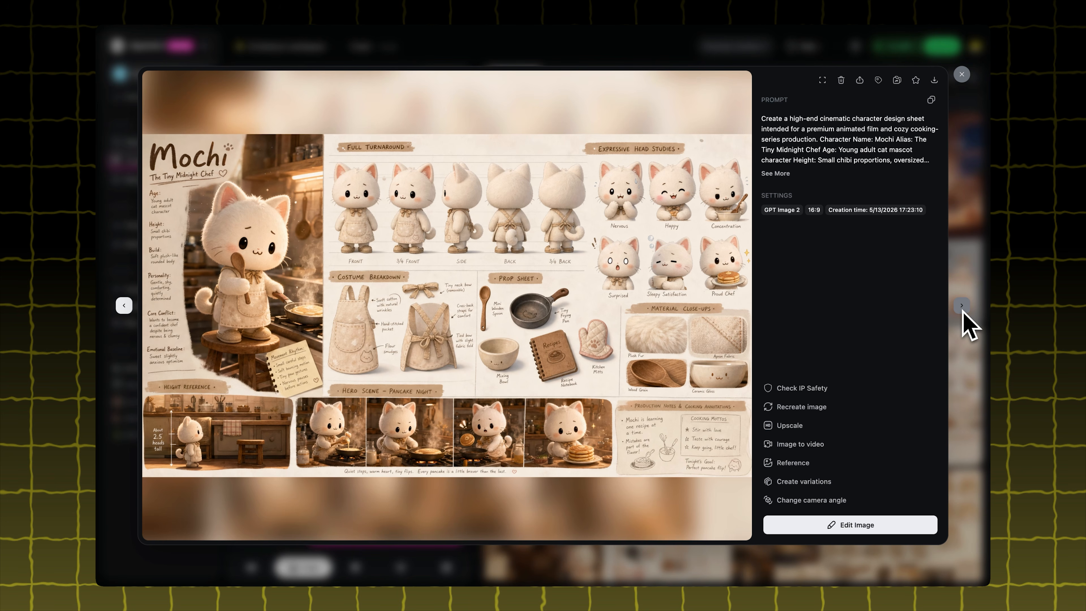
pyautogui.click(964, 314)
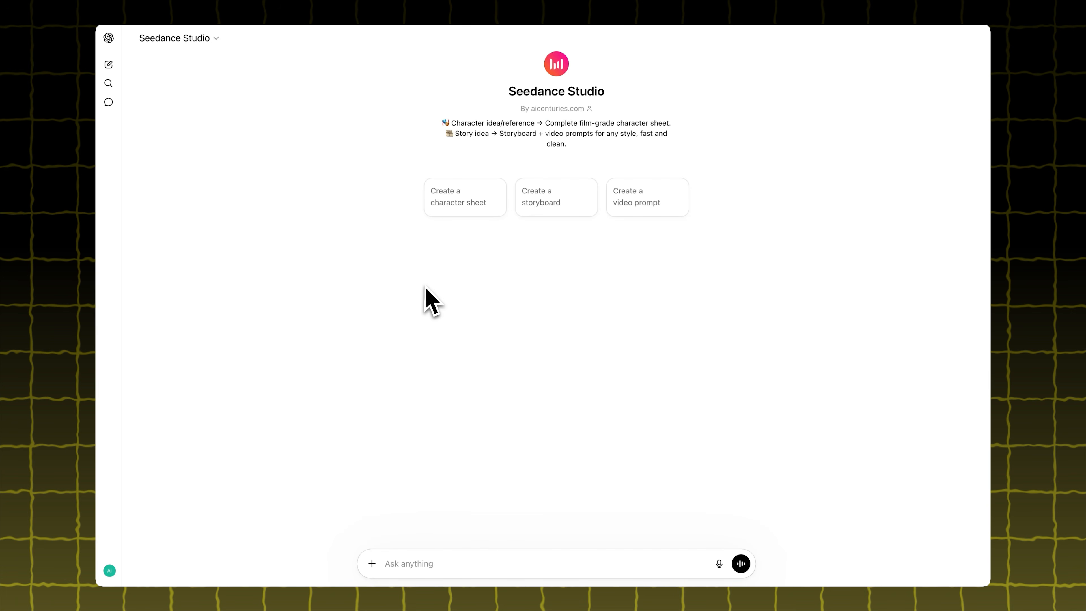
# In Seedance Studio, request a storyboard with the Mochi character sheet attached and the idea "The cat is making noodles, 8 seconds 4 shots"
pyautogui.click(539, 204)
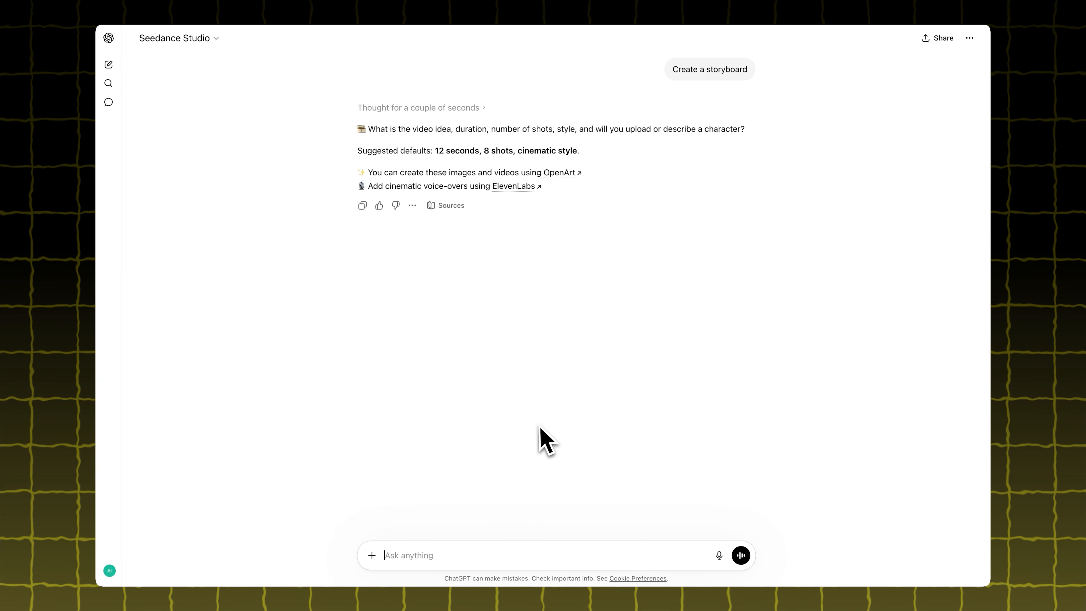
pyautogui.click(370, 556)
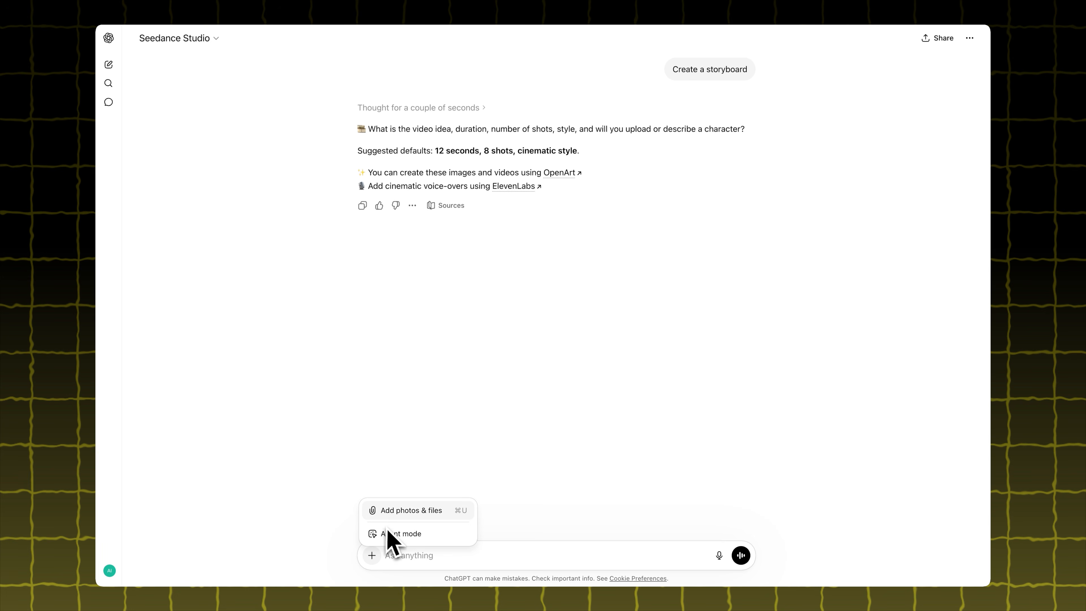
pyautogui.click(395, 513)
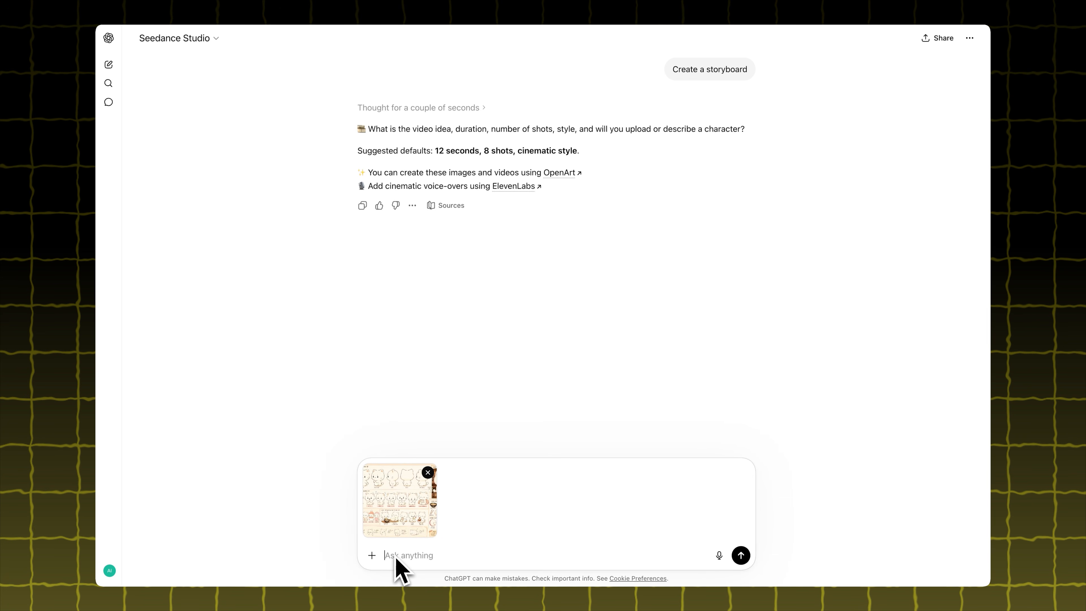
pyautogui.write('The cat is making noodles, ')
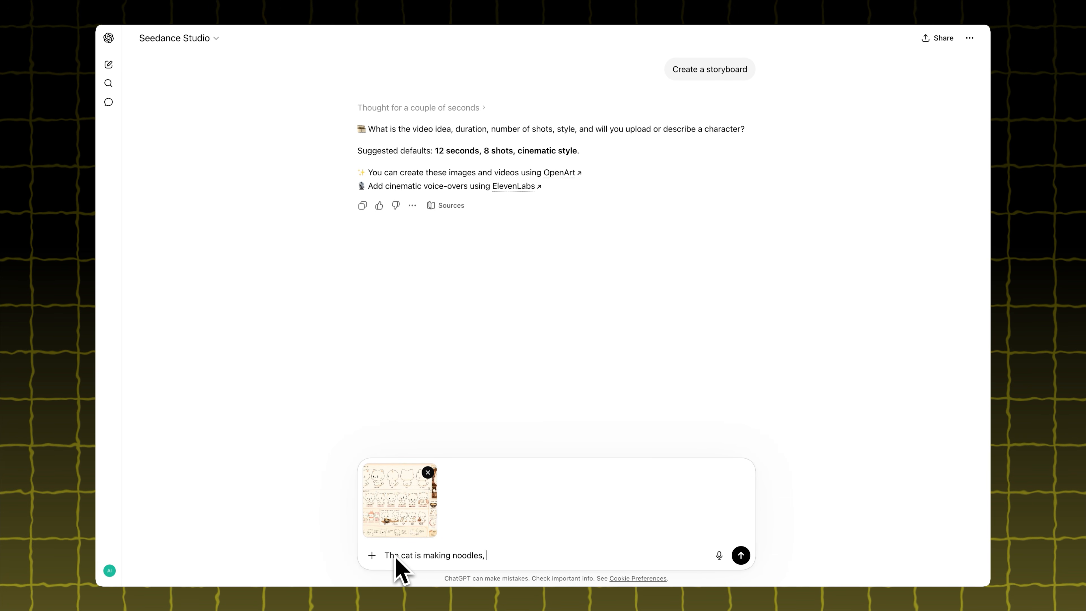
pyautogui.write('8 seconds 4 shots')
pyautogui.click(741, 556)
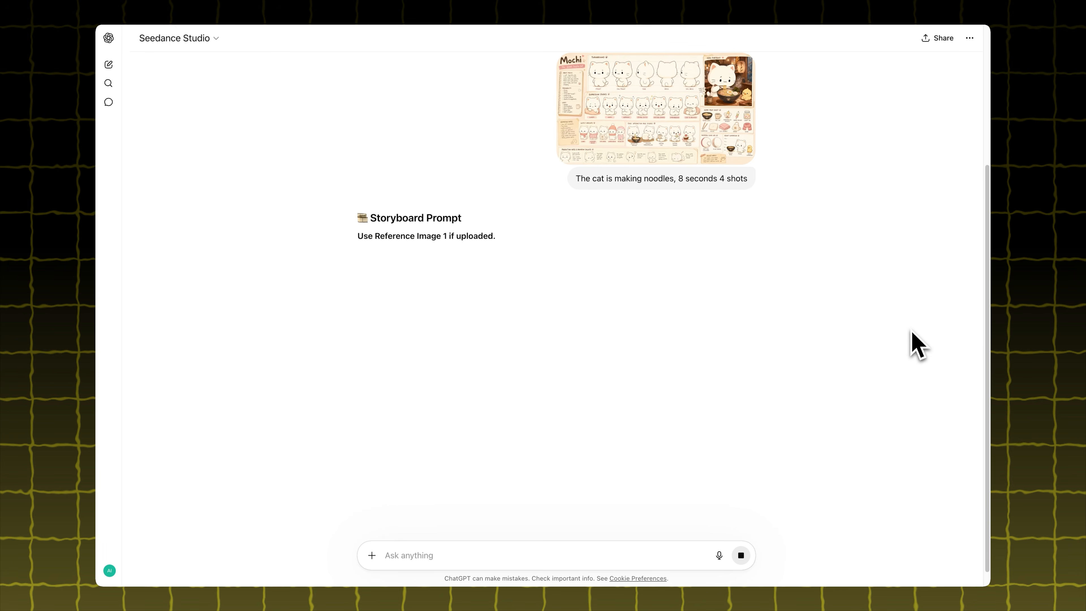
# Copy the generated storyboard prompt and add the Mochi character sheet as a visual reference in OpenArt's image creation
pyautogui.scroll(-5, 910, 343)
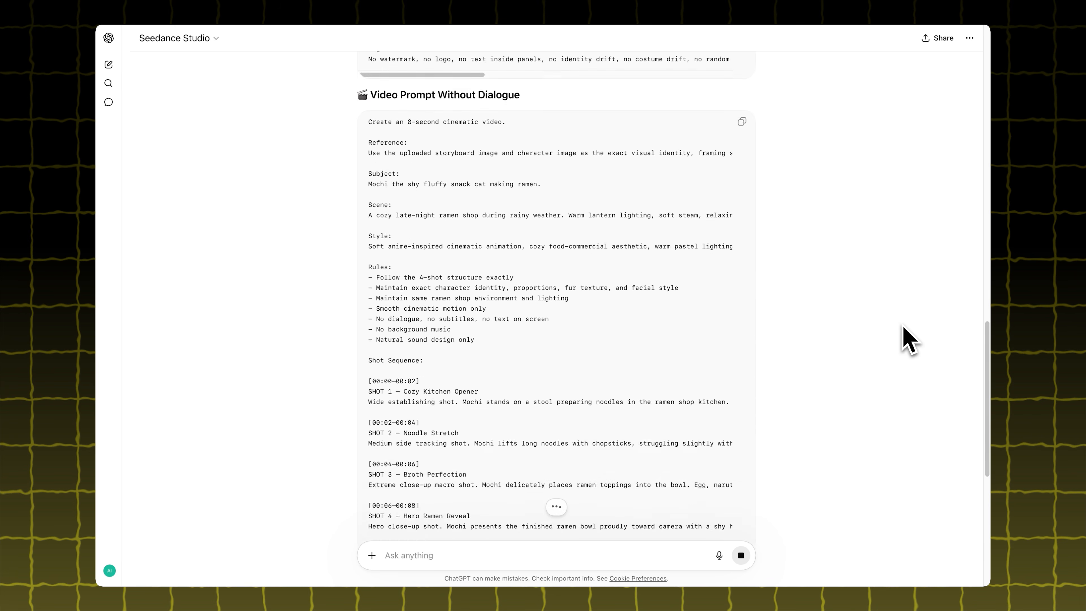
pyautogui.scroll(15, 909, 342)
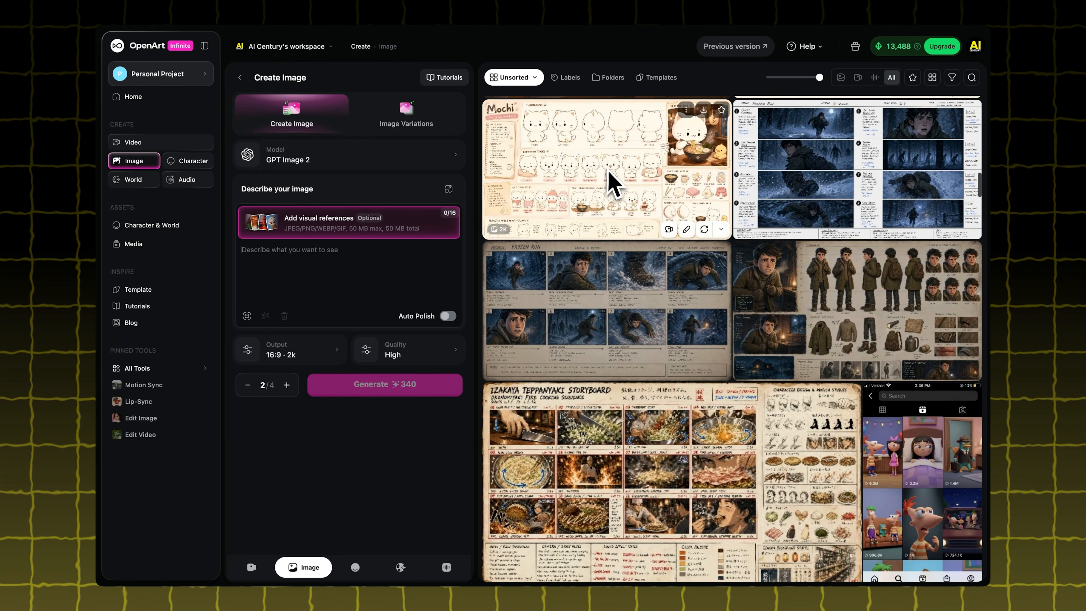
pyautogui.moveTo(606, 177); pyautogui.dragTo(274, 304)
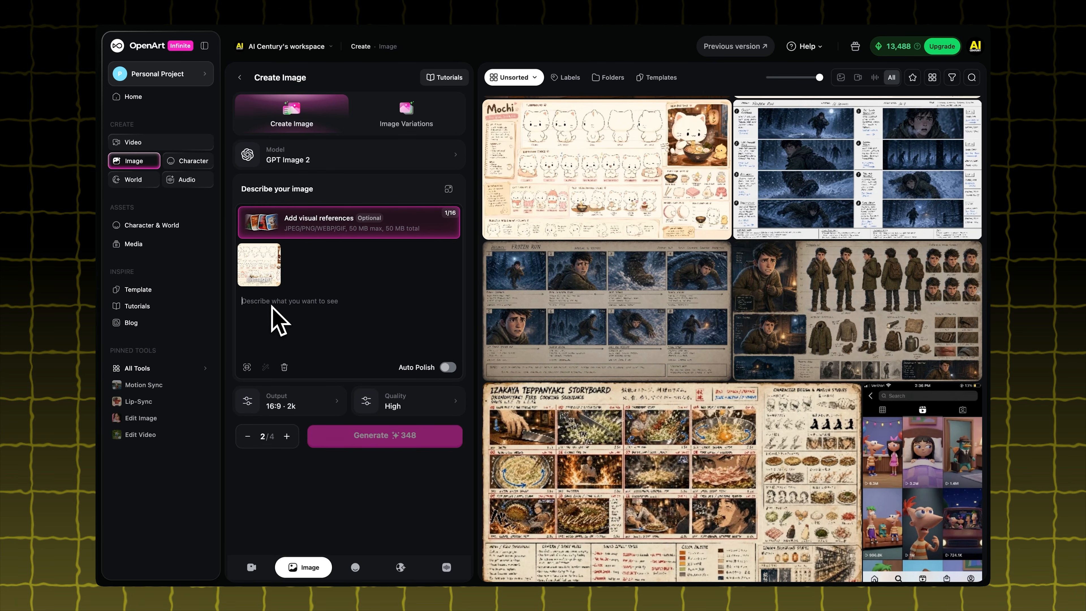
# Paste the storyboard prompt below the Mochi reference and generate two images with GPT Image 2 at 16:9, 2k, High quality
pyautogui.press('super+v')
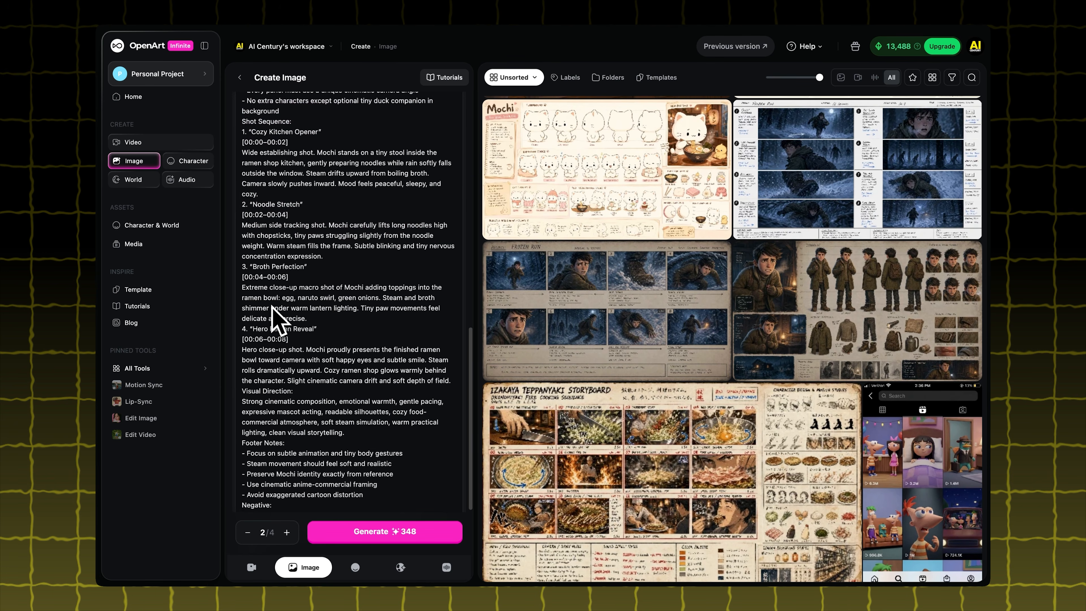
pyautogui.scroll(-5, 273, 308)
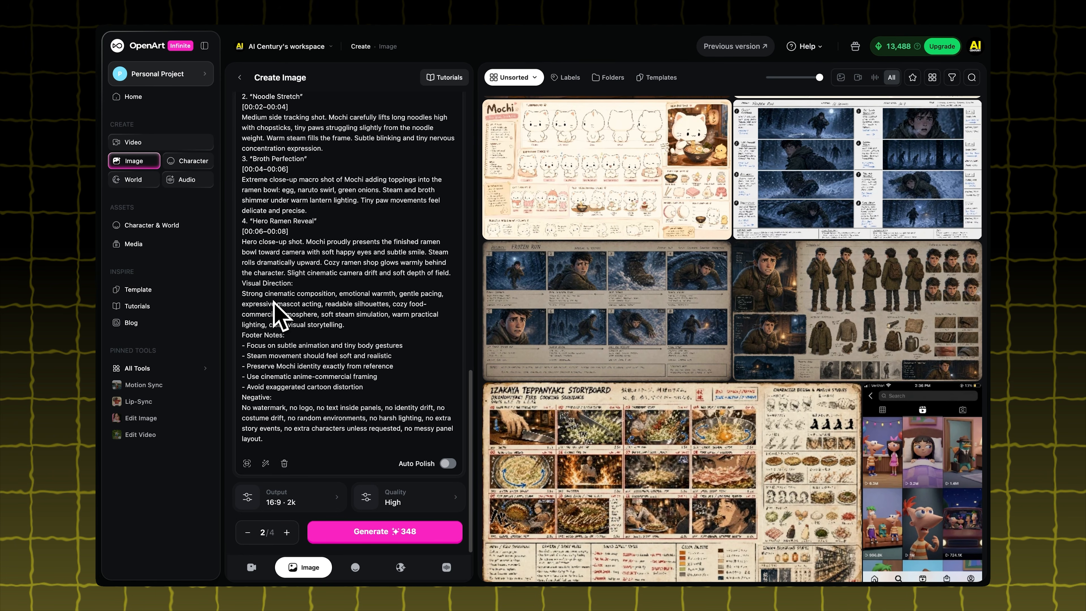
pyautogui.click(367, 533)
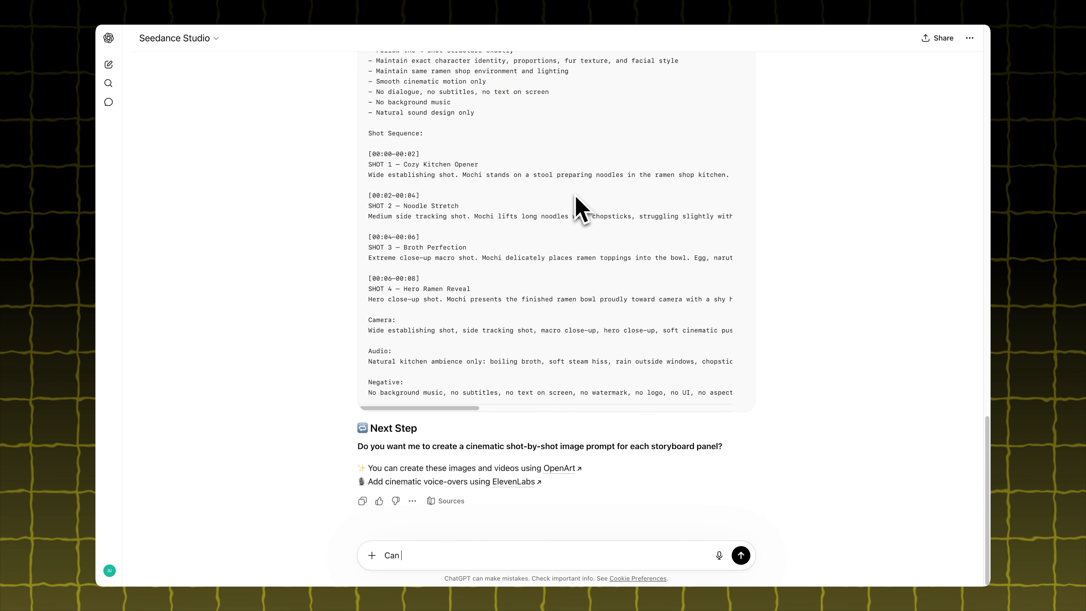
# Switch to Seedance Studio in ChatGPT and ask "Can you give me a text to image prompt for shot 1"
pyautogui.write('you give')
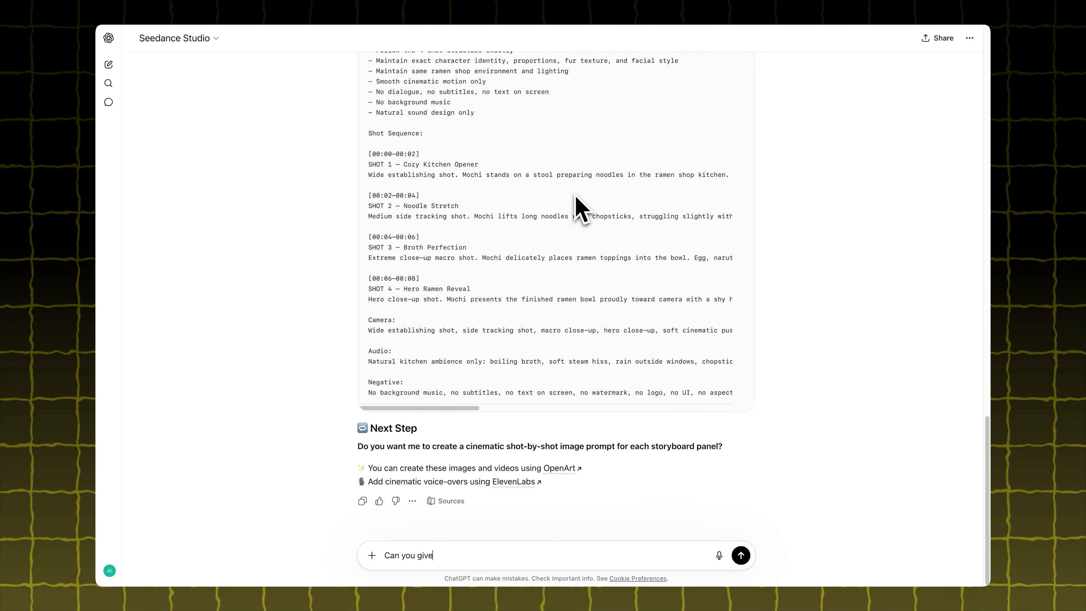
pyautogui.write(' me a text to image prompt f')
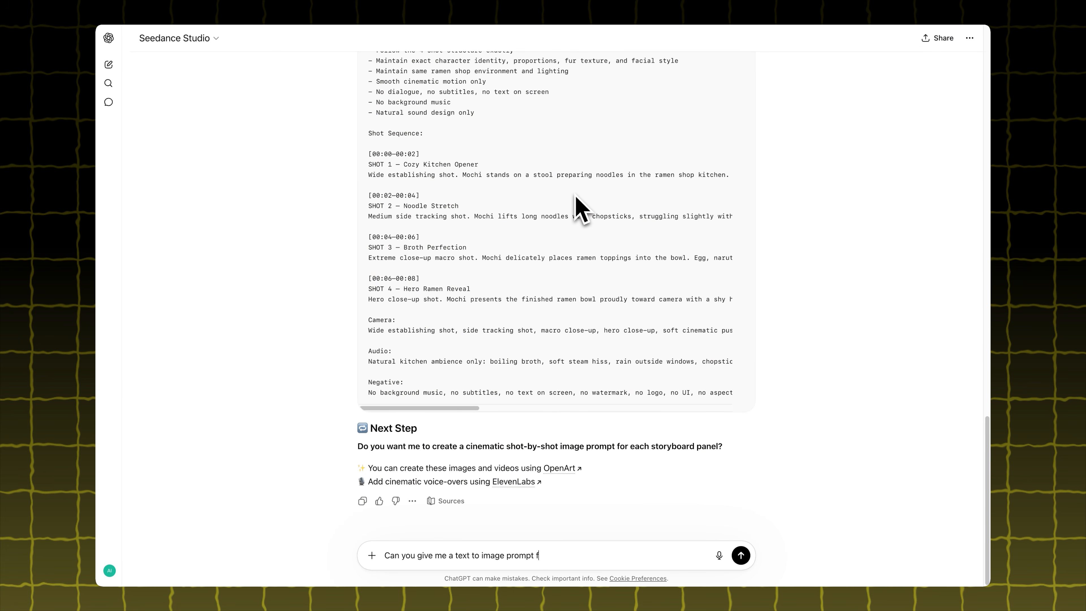
pyautogui.write('or shot 1')
pyautogui.press('Return')
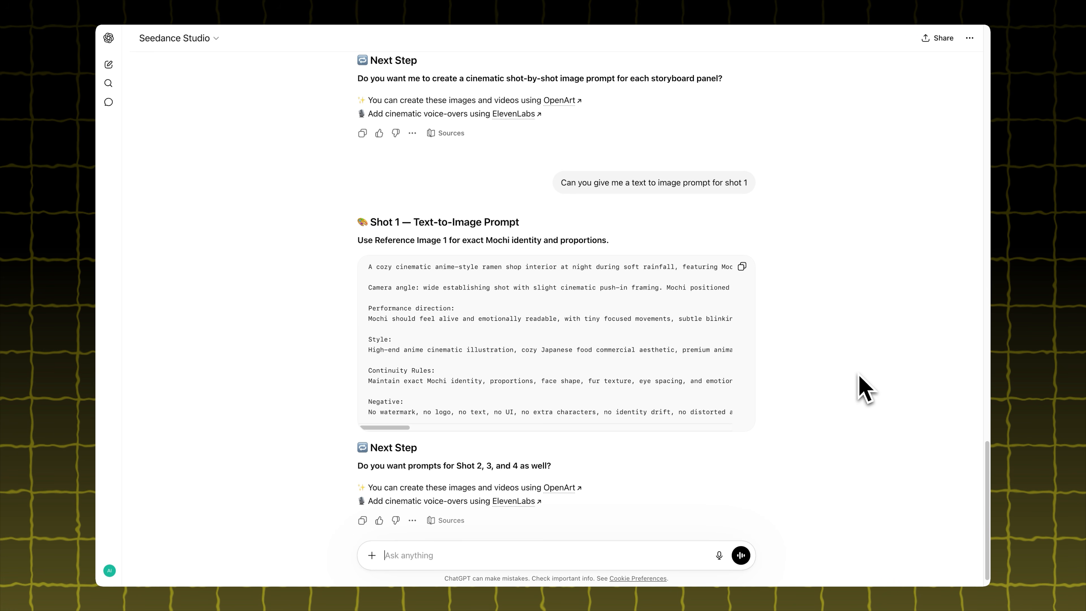
# Copy the shot 1 prompt into OpenArt's image description and add the noodle storyboard as a second visual reference
pyautogui.click(742, 267)
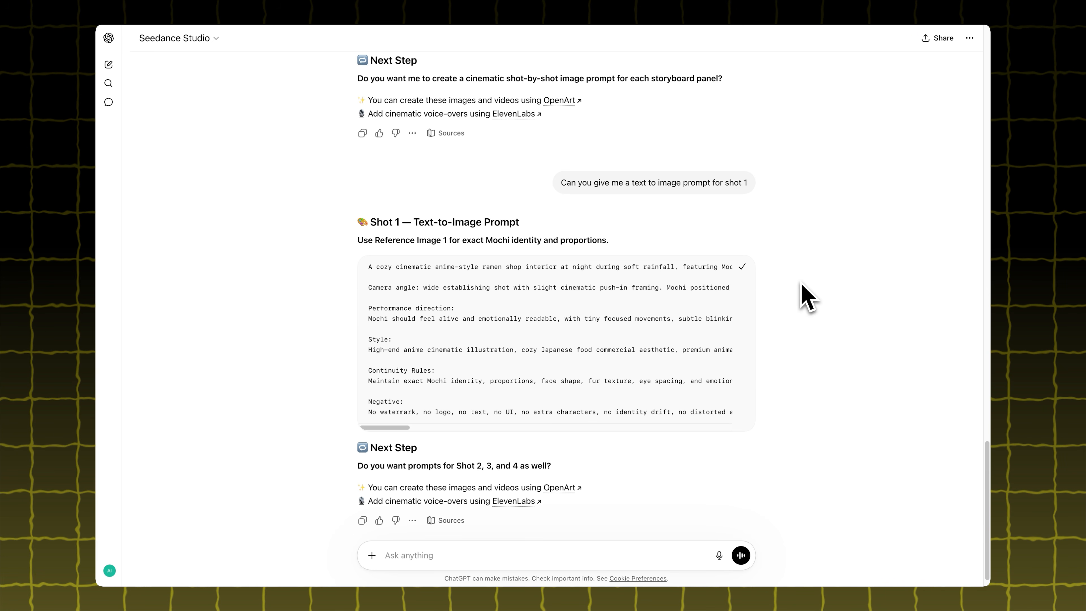
pyautogui.hotkey('ctrl', 'Tab')
pyautogui.moveTo(809, 205); pyautogui.dragTo(341, 256)
pyautogui.hotkey('ctrl', 'v')
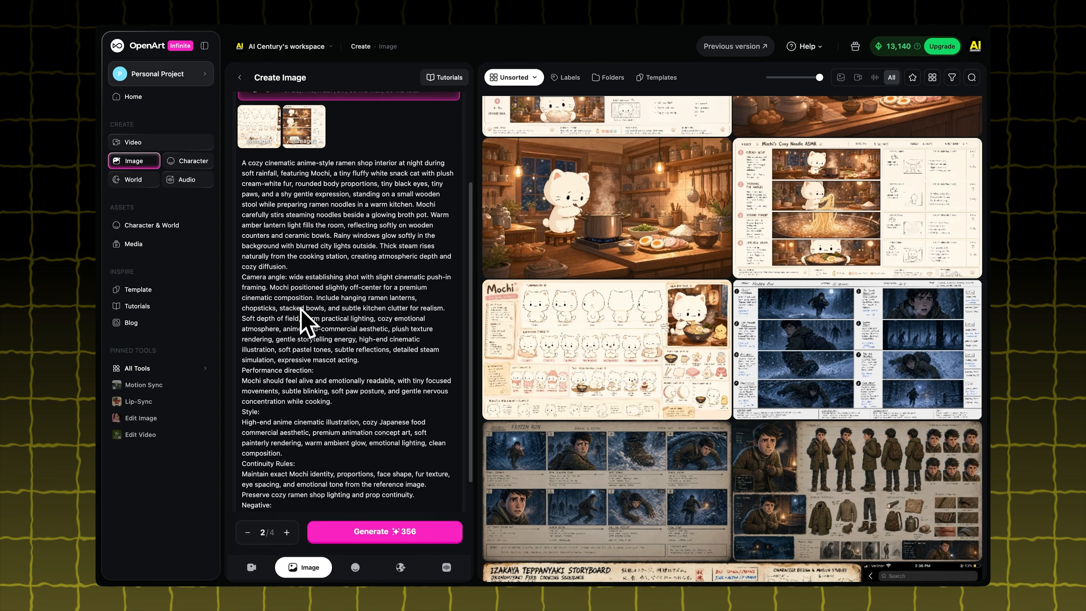
pyautogui.scroll(-3, 311, 304)
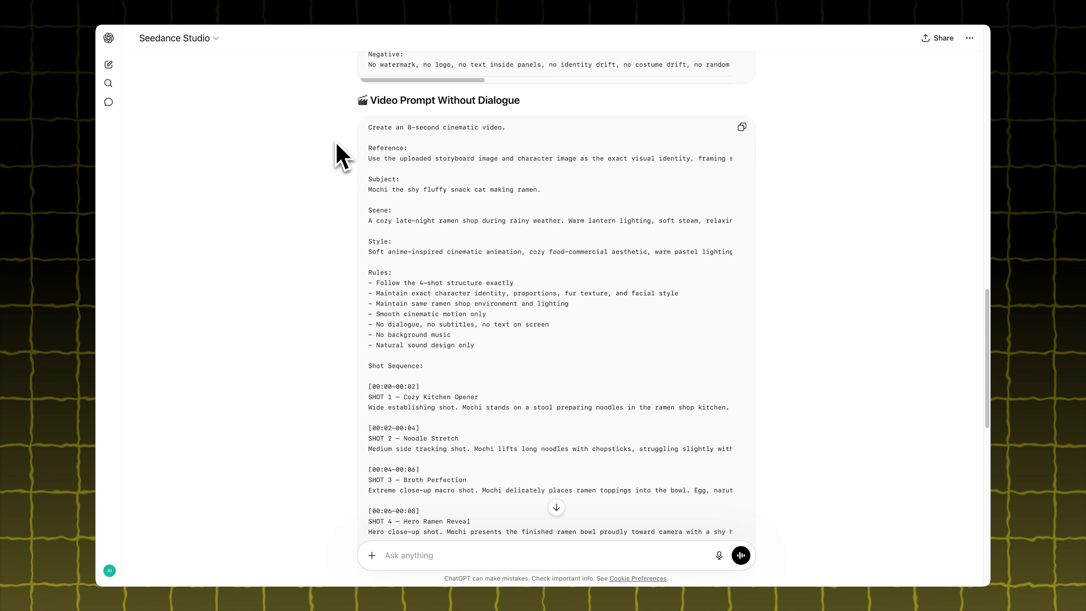
# Copy the noodle video prompt without dialogue from Seedance Studio and set OpenArt's video creation to Text with Reference
pyautogui.click(742, 127)
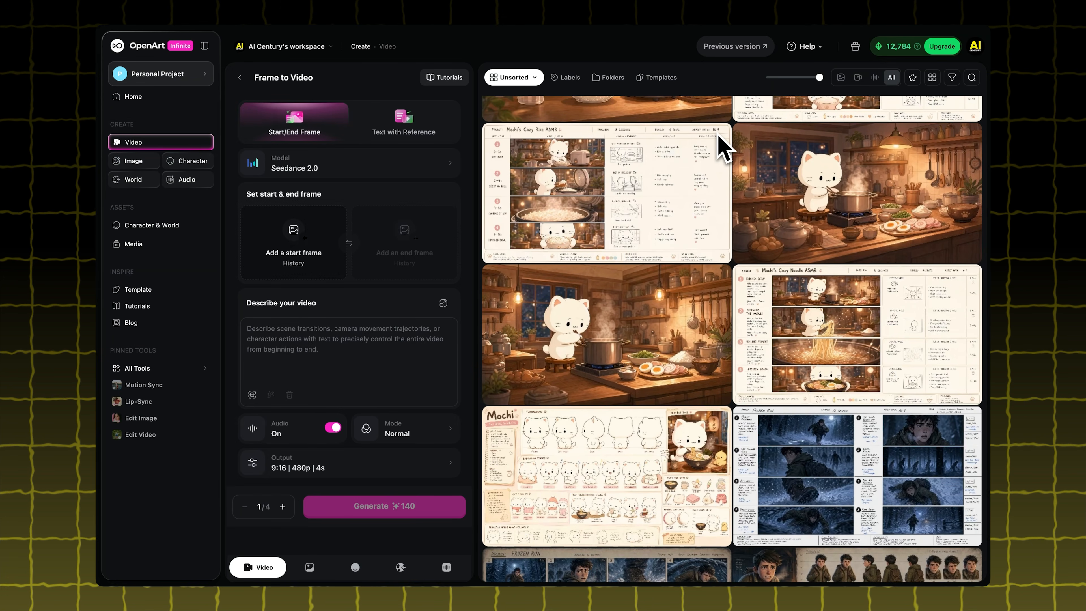
pyautogui.click(357, 364)
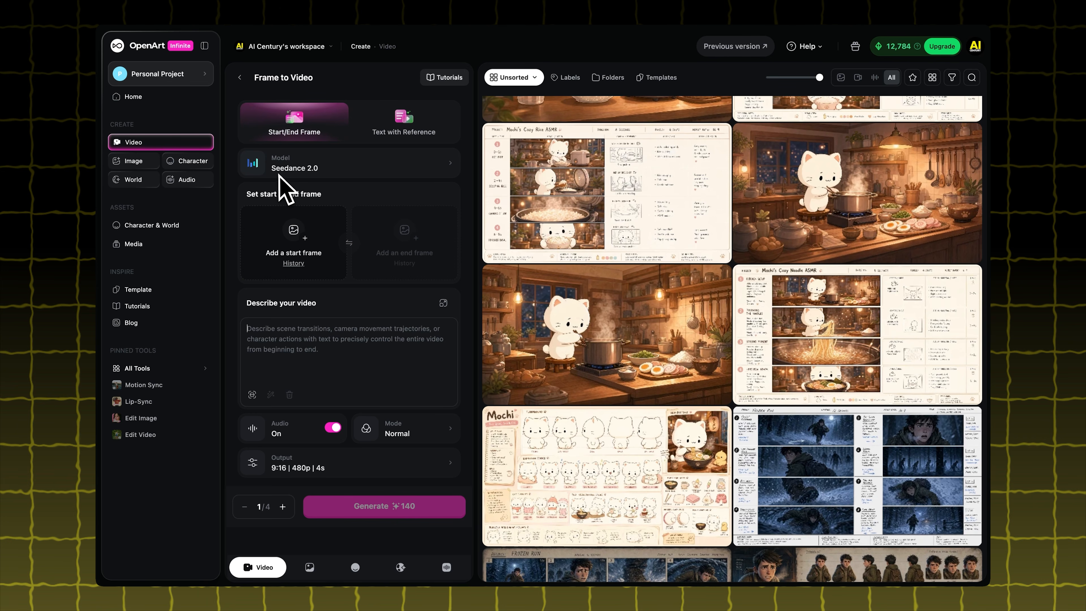
pyautogui.click(392, 130)
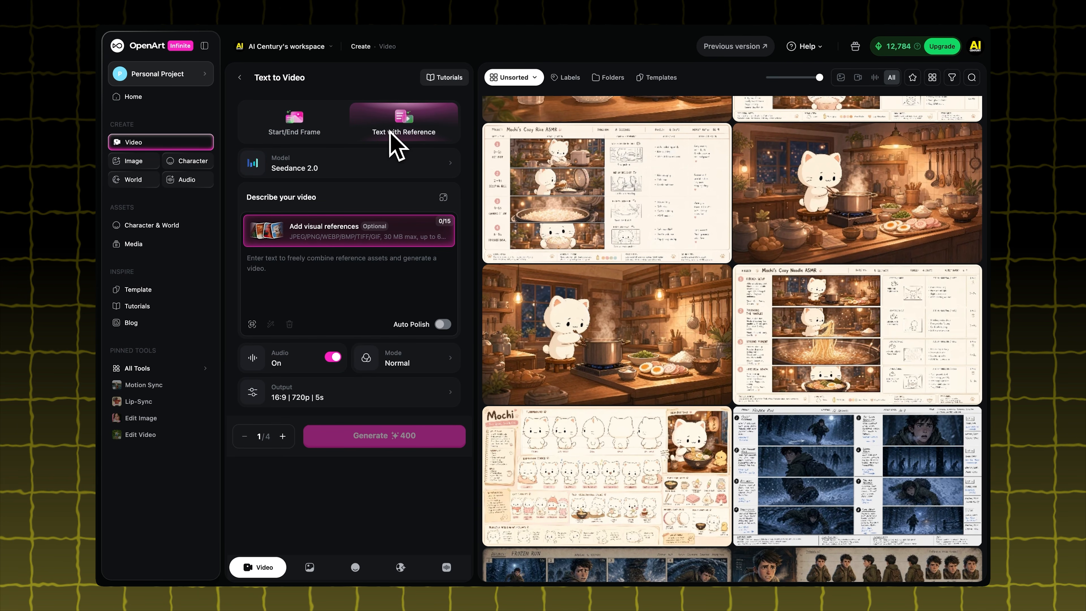
# Add the Mochi character sheet, noodle storyboard and a cat cooking image as video references, and paste the copied video prompt
pyautogui.moveTo(606, 456); pyautogui.dragTo(307, 267)
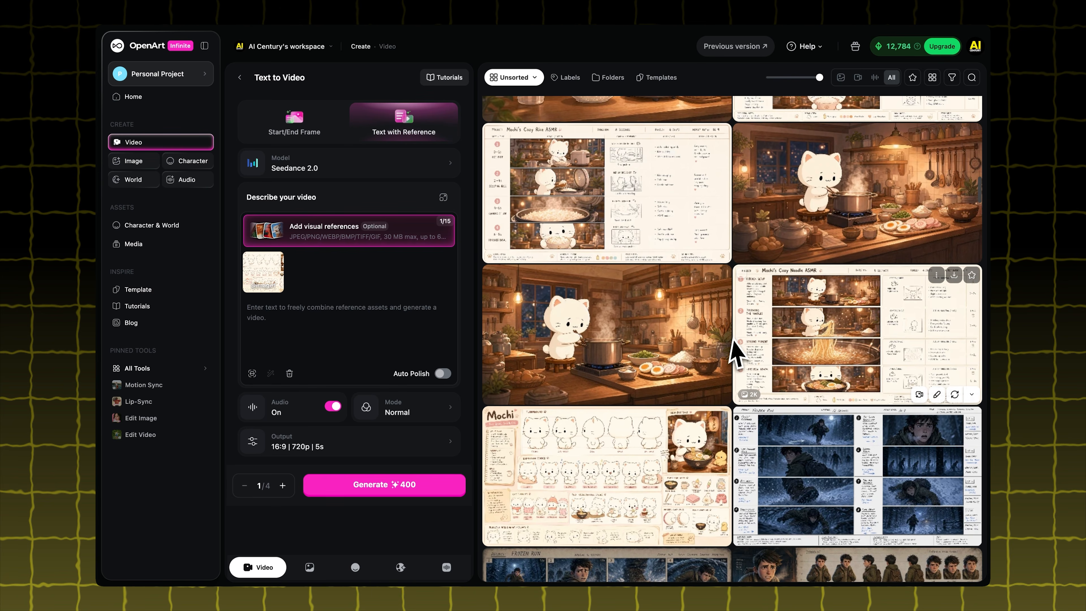
pyautogui.moveTo(849, 342); pyautogui.dragTo(356, 292)
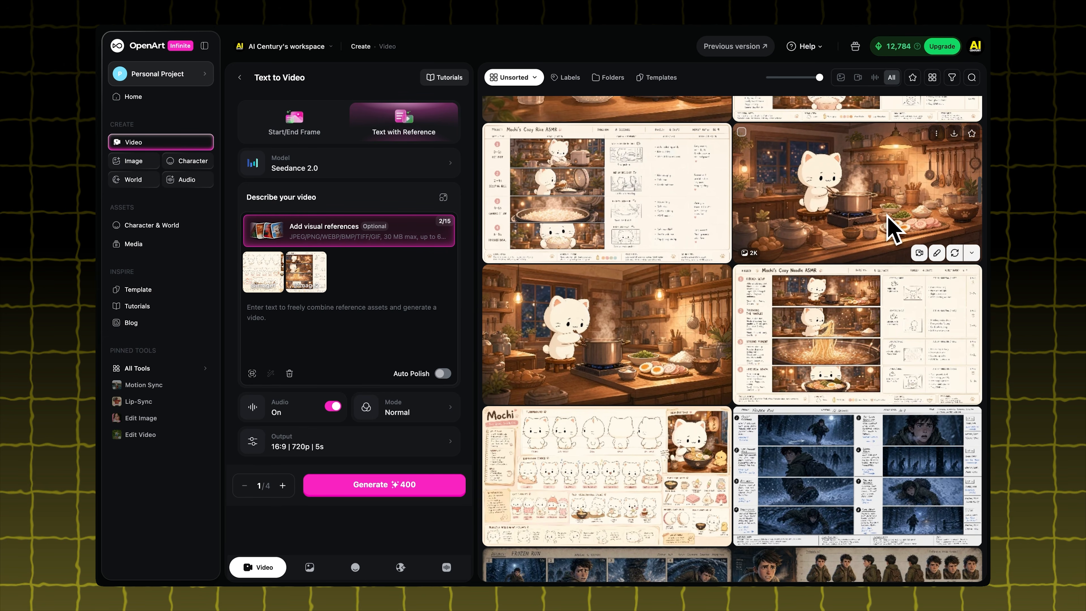
pyautogui.moveTo(893, 223); pyautogui.dragTo(376, 292)
pyautogui.click(323, 332)
pyautogui.hotkey('ctrl', 'v')
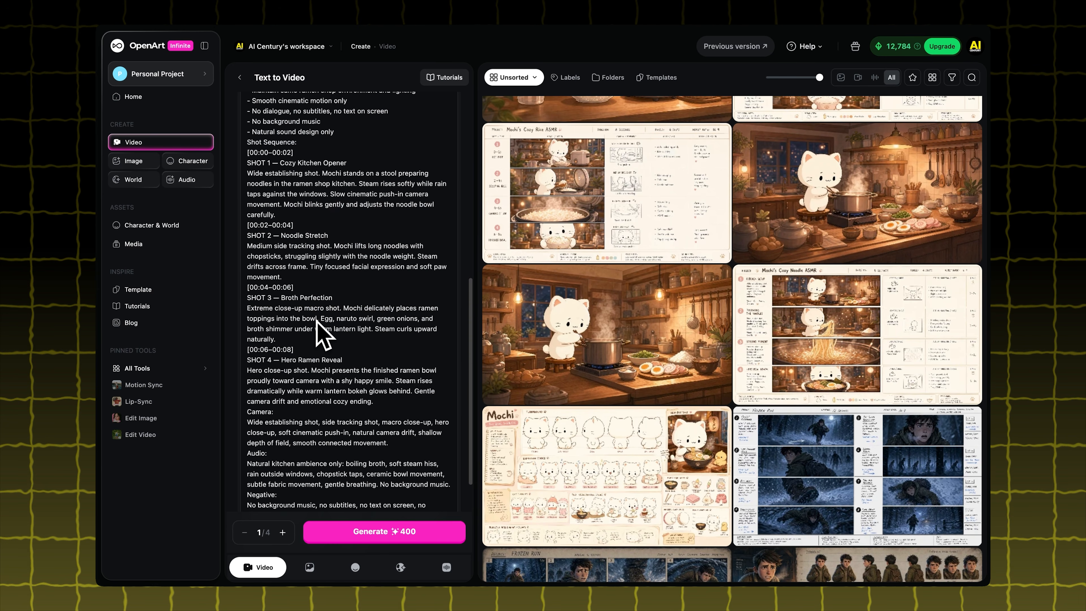
# Set the video output to 1080p resolution and a duration of 7 seconds, keeping the 16:9 aspect ratio
pyautogui.scroll(-4, 359, 327)
pyautogui.click(388, 461)
pyautogui.click(601, 499)
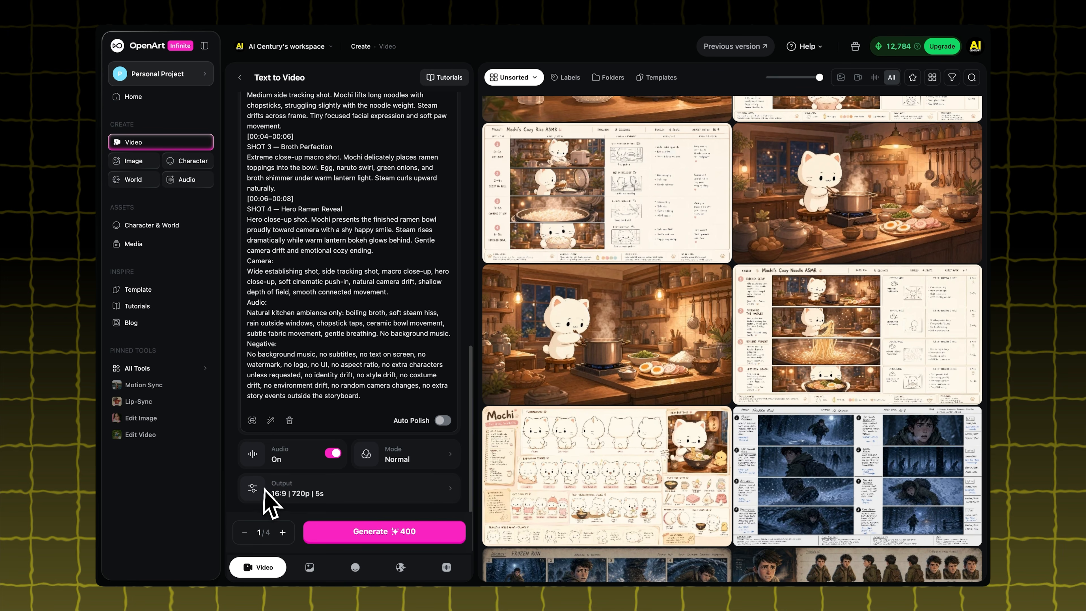
pyautogui.click(278, 494)
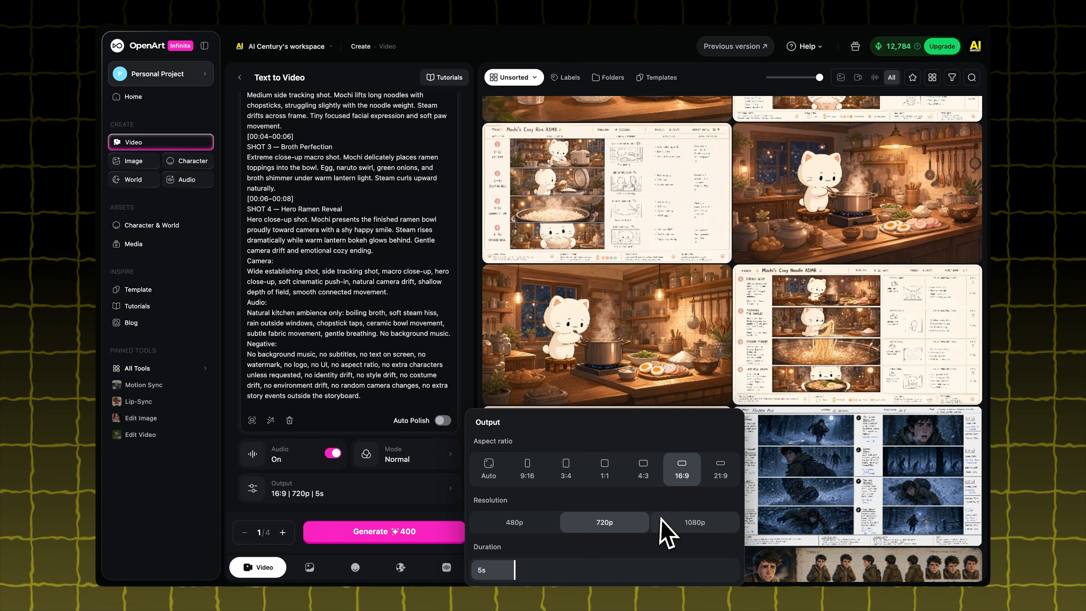
pyautogui.click(672, 519)
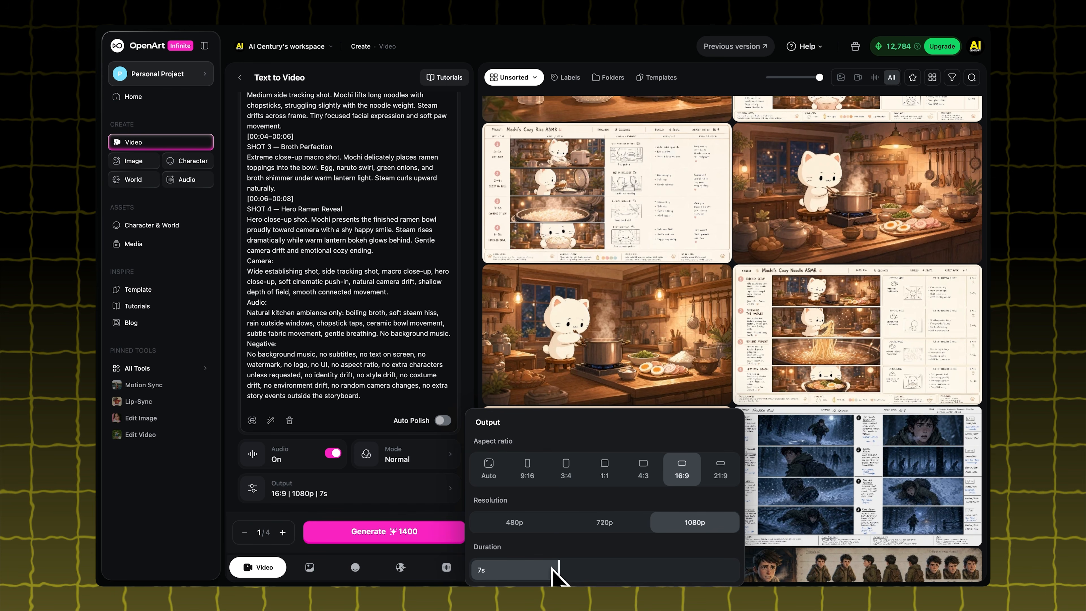
pyautogui.click(171, 488)
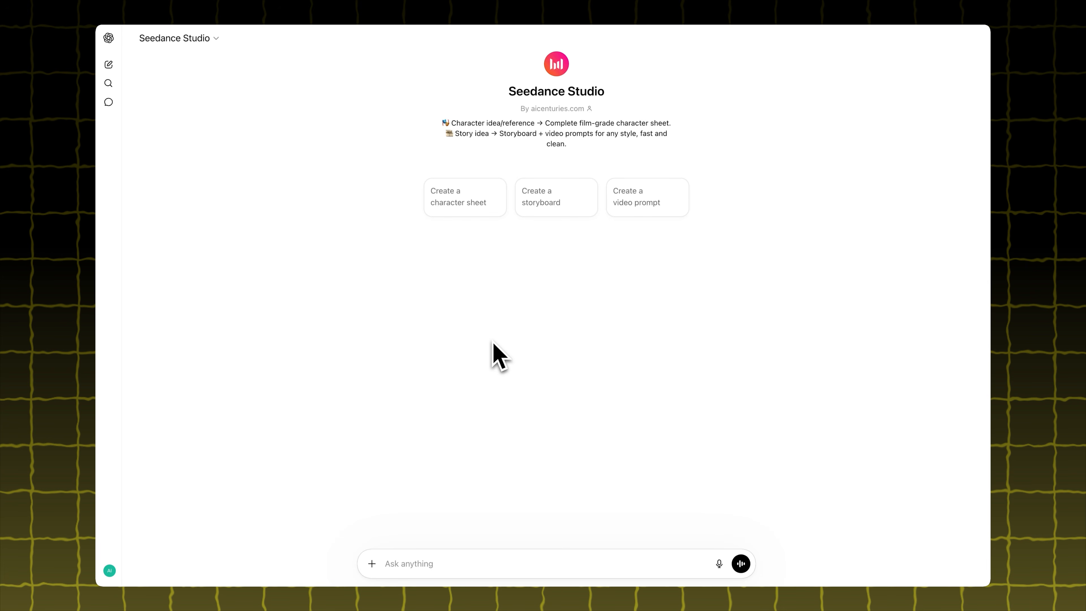
# In a new Seedance Studio chat, request "The cat is slicing cucumber video prompt" with three reference images attached, and copy the resulting prompt
pyautogui.click(635, 213)
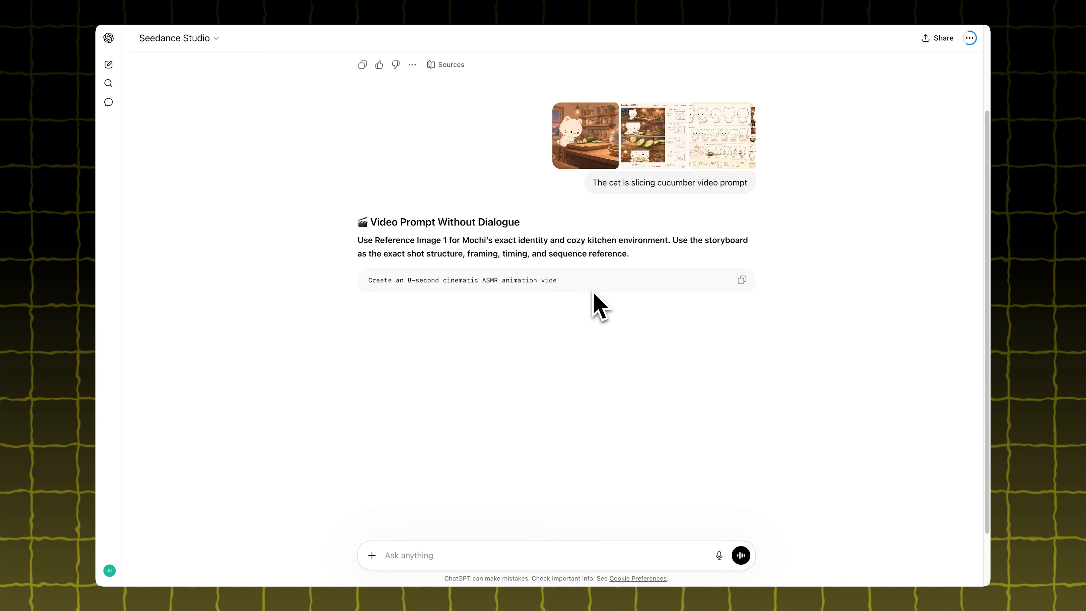
pyautogui.scroll(-5, 796, 359)
pyautogui.scroll(-5, 797, 374)
pyautogui.scroll(15, 797, 369)
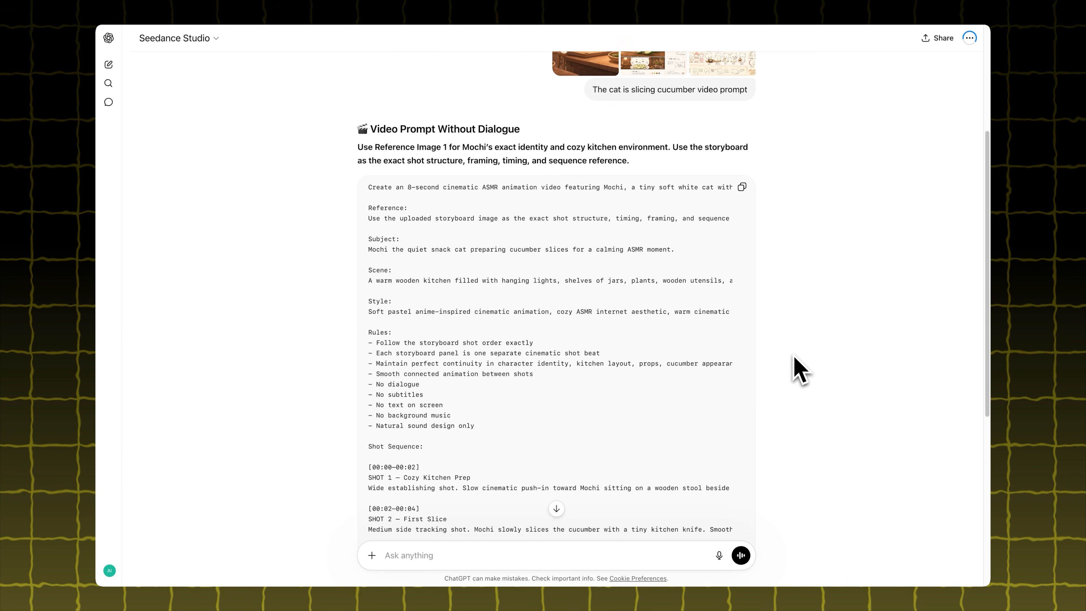
pyautogui.scroll(-1, 761, 291)
pyautogui.click(742, 247)
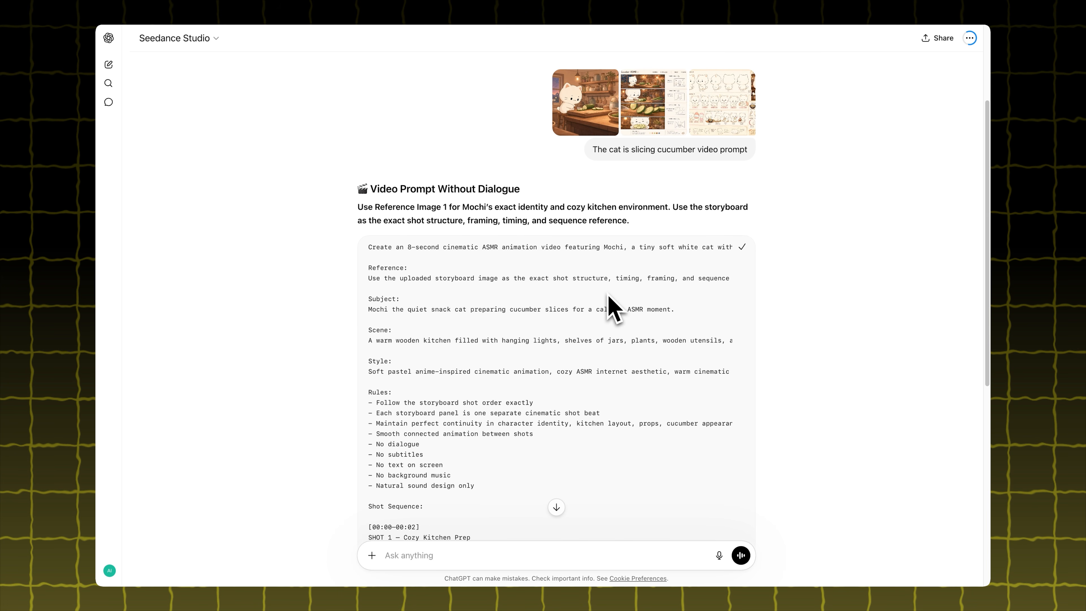